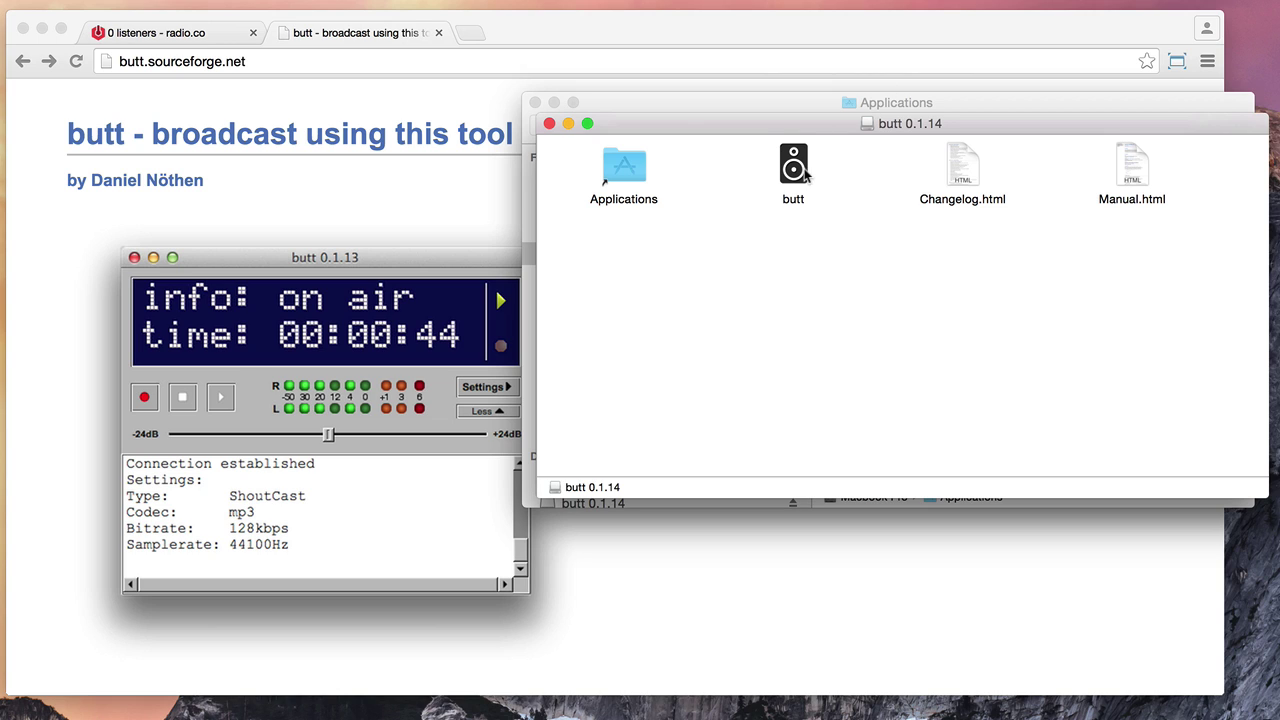
Step: Copy butt 0.1.14 into Applications, replacing the older copy
left_click_drag(803, 173, 633, 200)
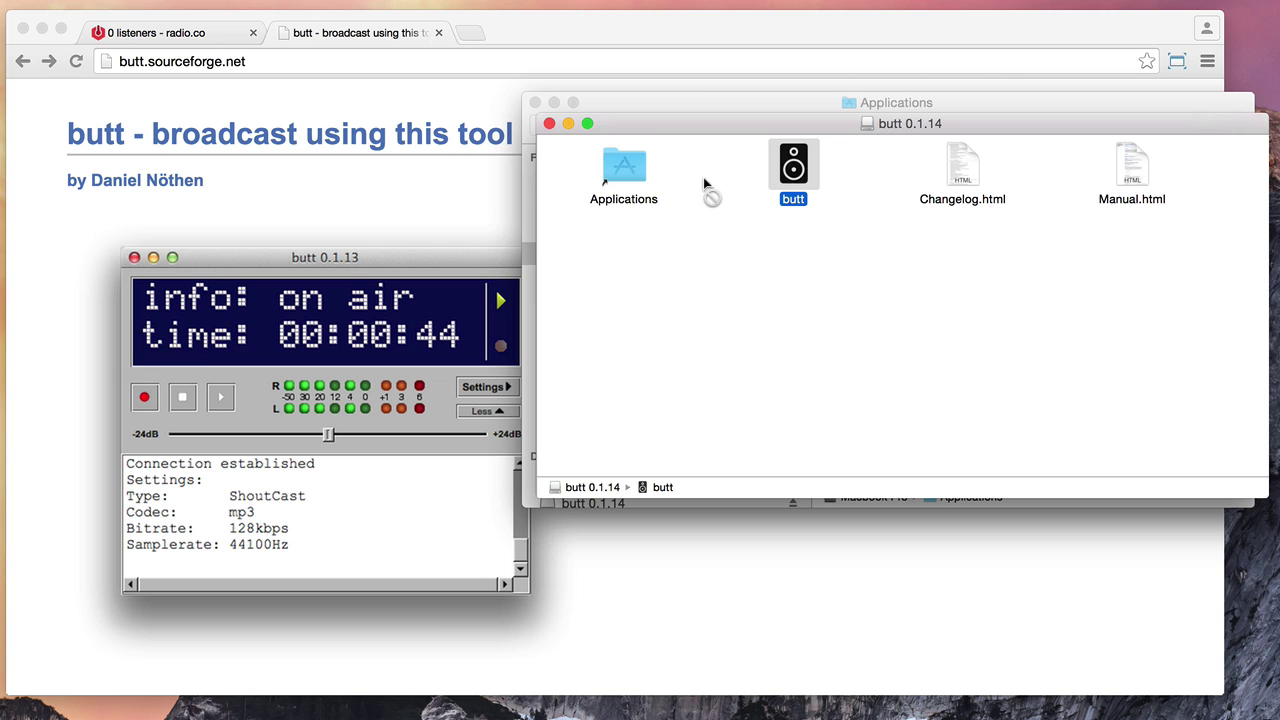
left_click_drag(793, 170, 620, 171)
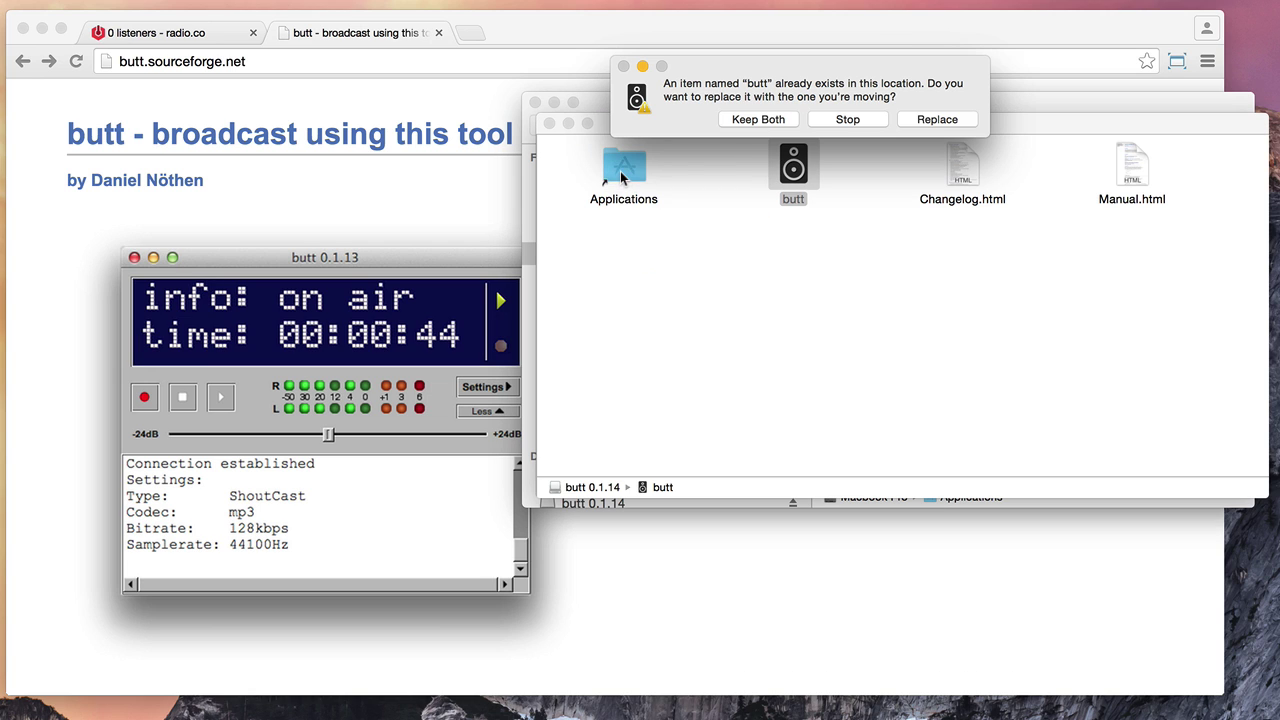
left_click(908, 118)
Step: Launch the new butt 0.1.14 from Applications, confirming the downloaded-app warning
left_click(894, 95)
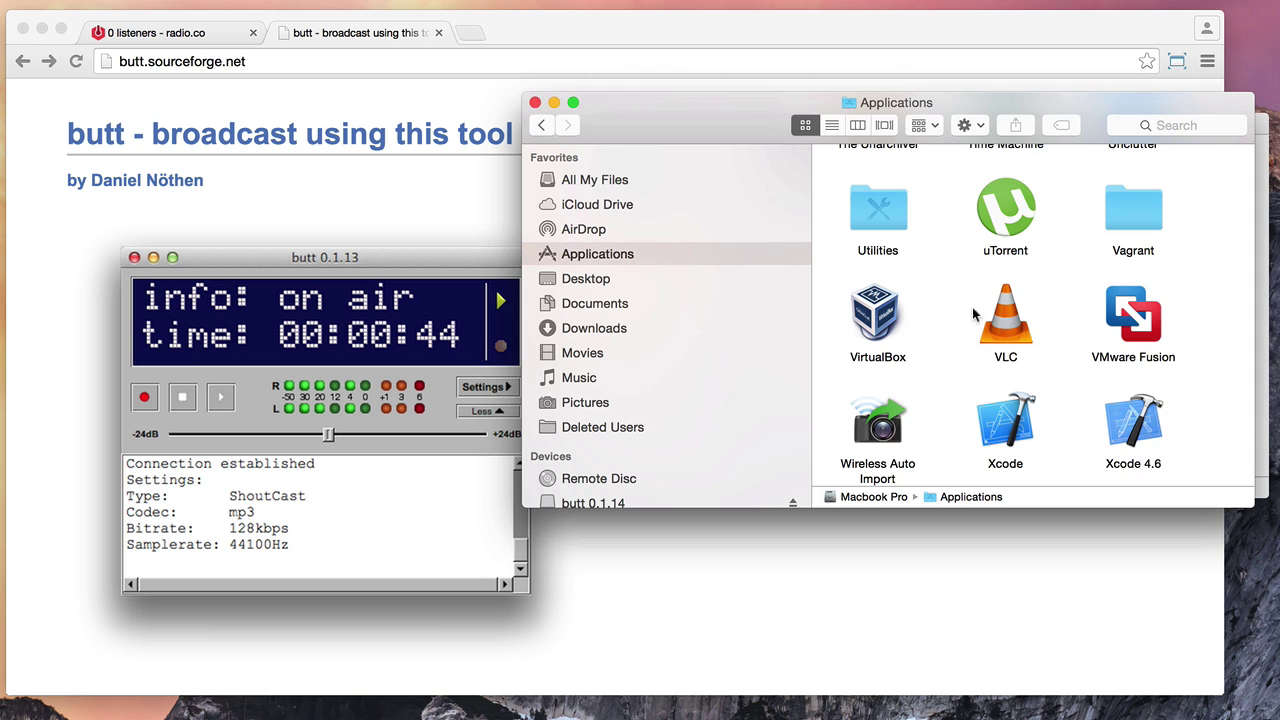
scroll(996, 405, "up", 3)
scroll(996, 405, "down", 10)
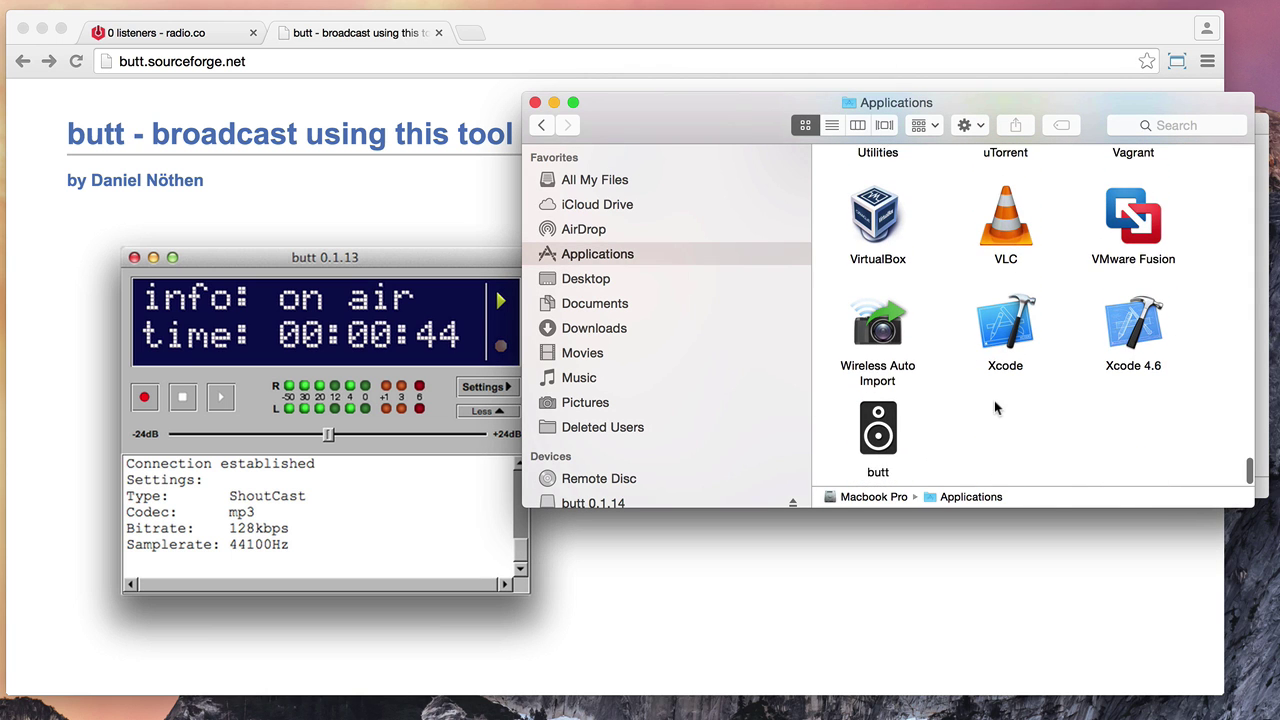
left_click(893, 437)
double_click(890, 440)
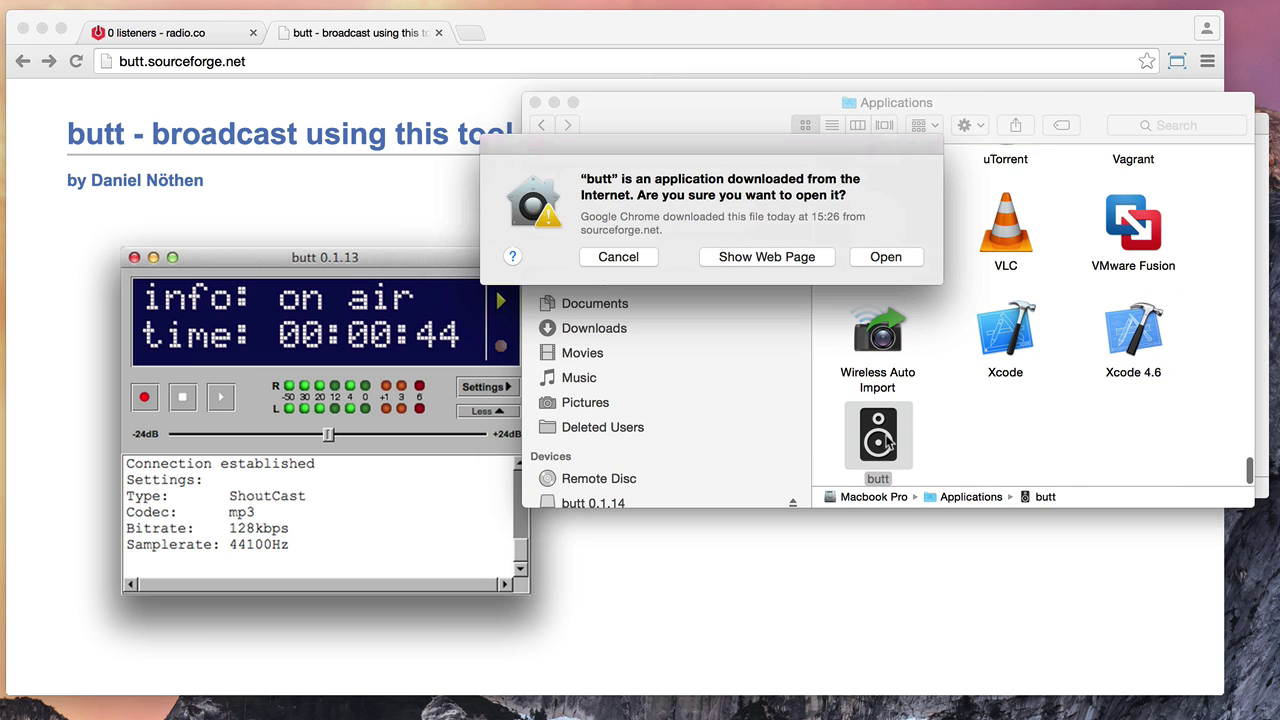
left_click(885, 257)
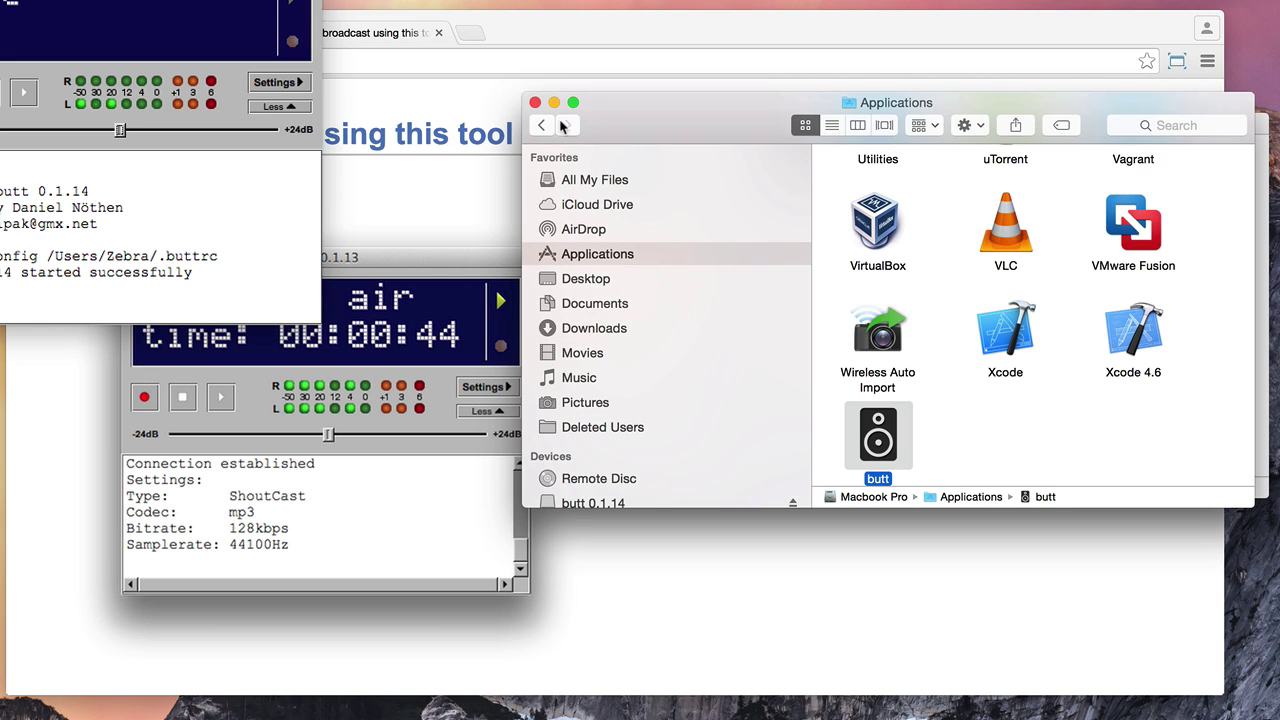
Step: Close the Applications and disk image windows and place the new butt window beside the old one
left_click(535, 102)
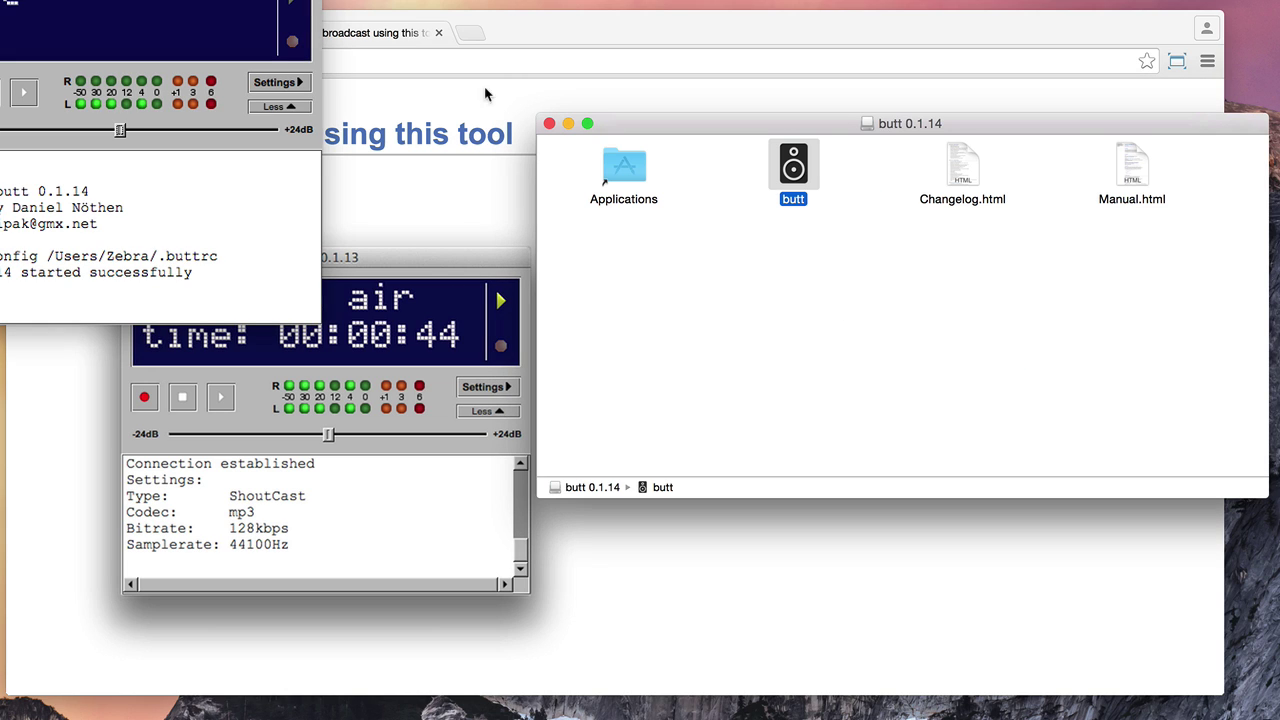
left_click(549, 123)
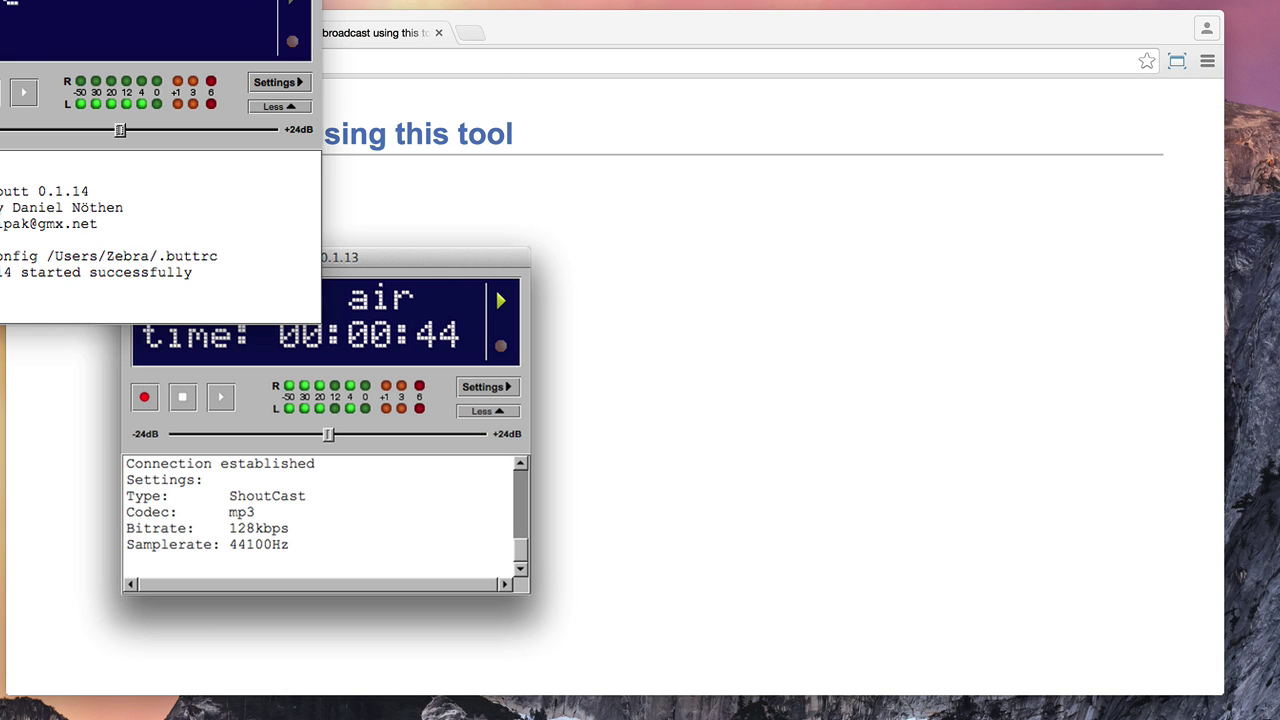
left_click_drag(220, 1, 1030, 172)
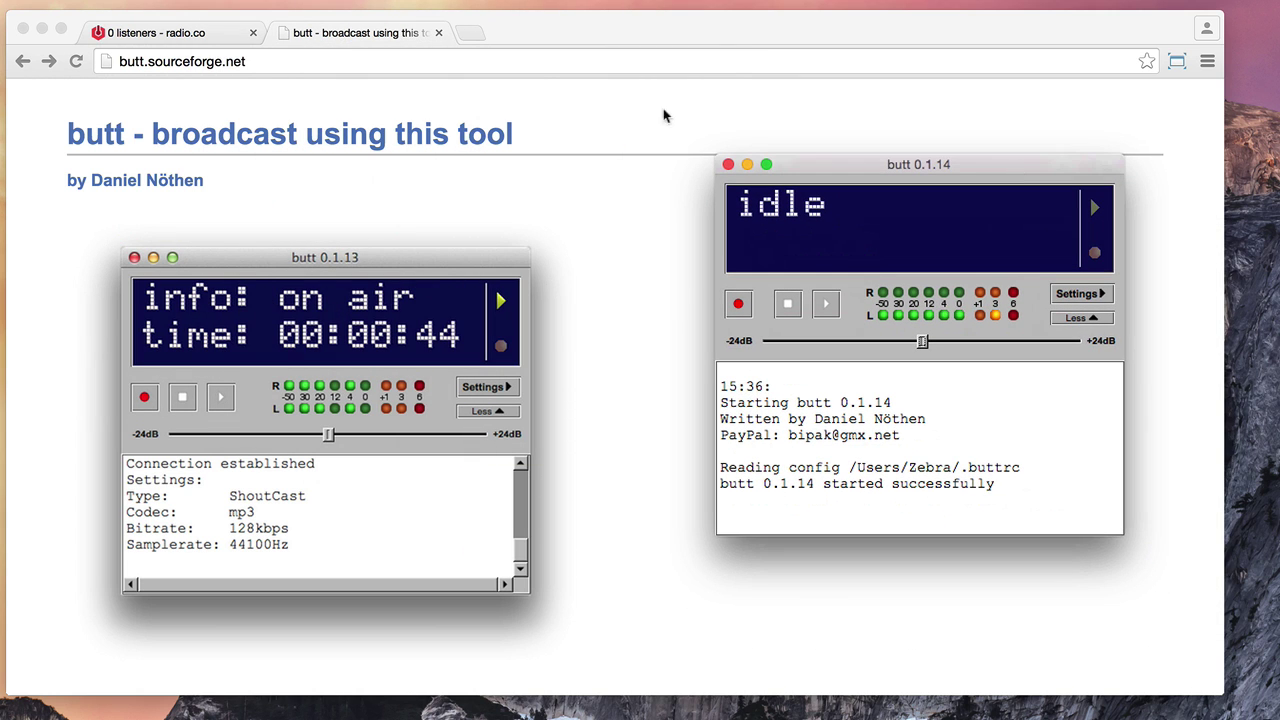
Step: Switch to the radio.co dashboard tab and review host transcoder1.radio.co, port 1216 and the password
left_click(169, 34)
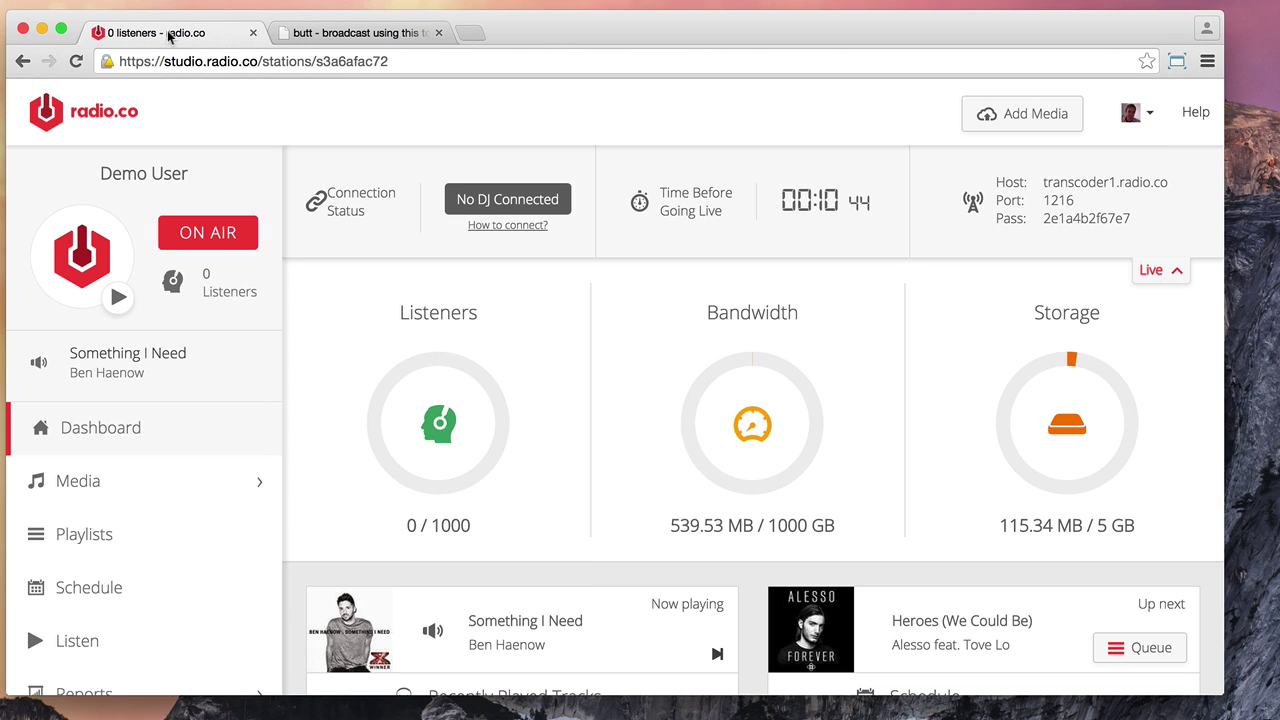
scroll(670, 230, "down", 2)
scroll(670, 230, "up", 2)
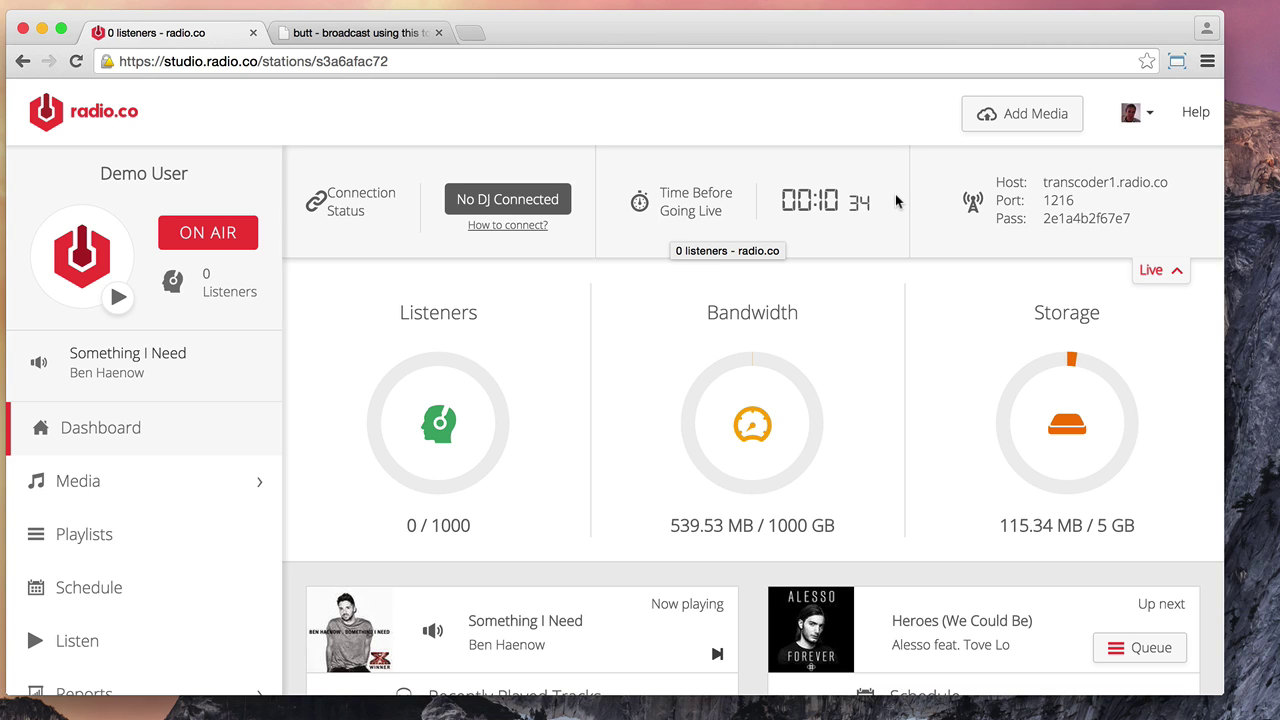
mouse_move(1104, 194)
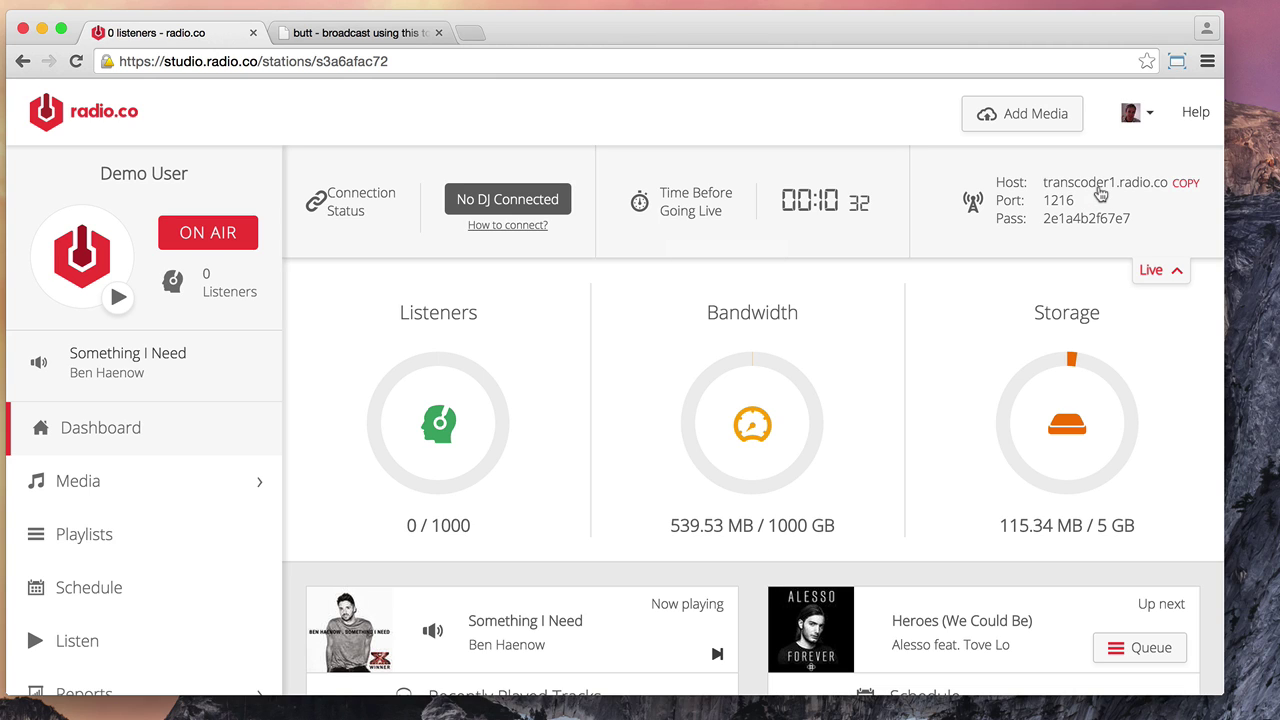
mouse_move(1066, 222)
mouse_move(1066, 190)
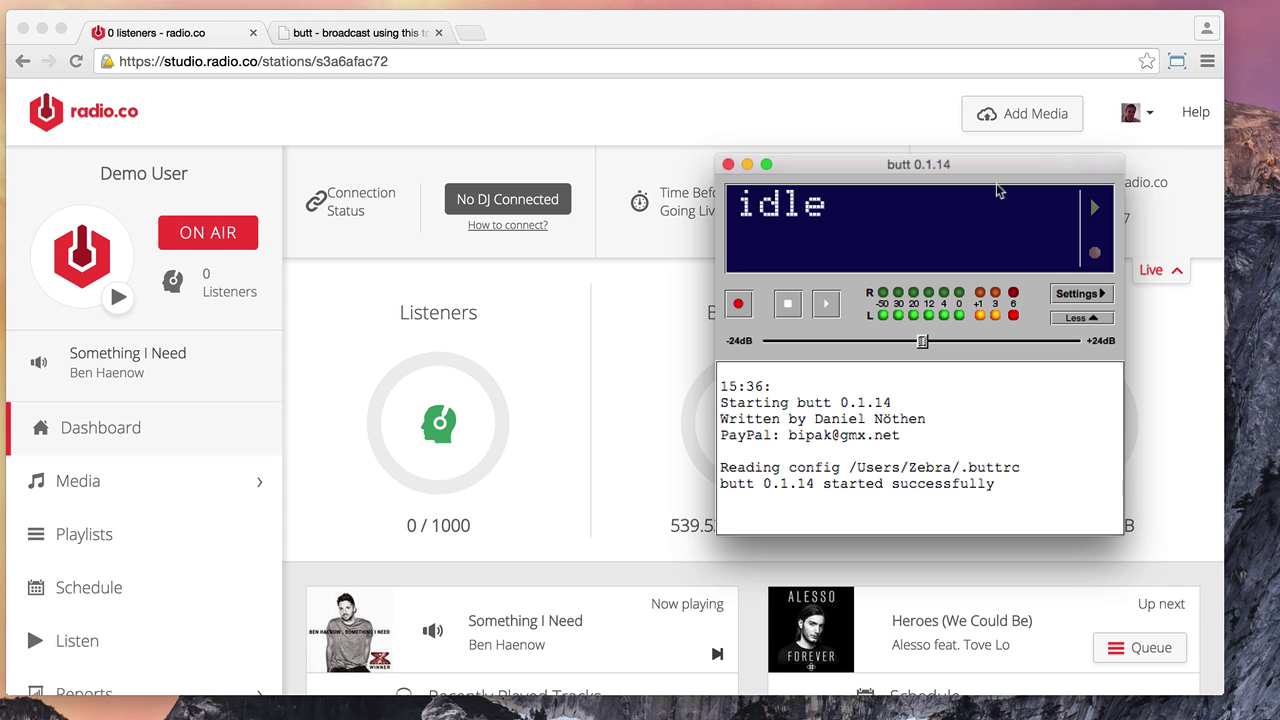
Step: In butt's settings, add a new ShoutCast server named Radio.co, leaving the Address field ready
left_click(1079, 296)
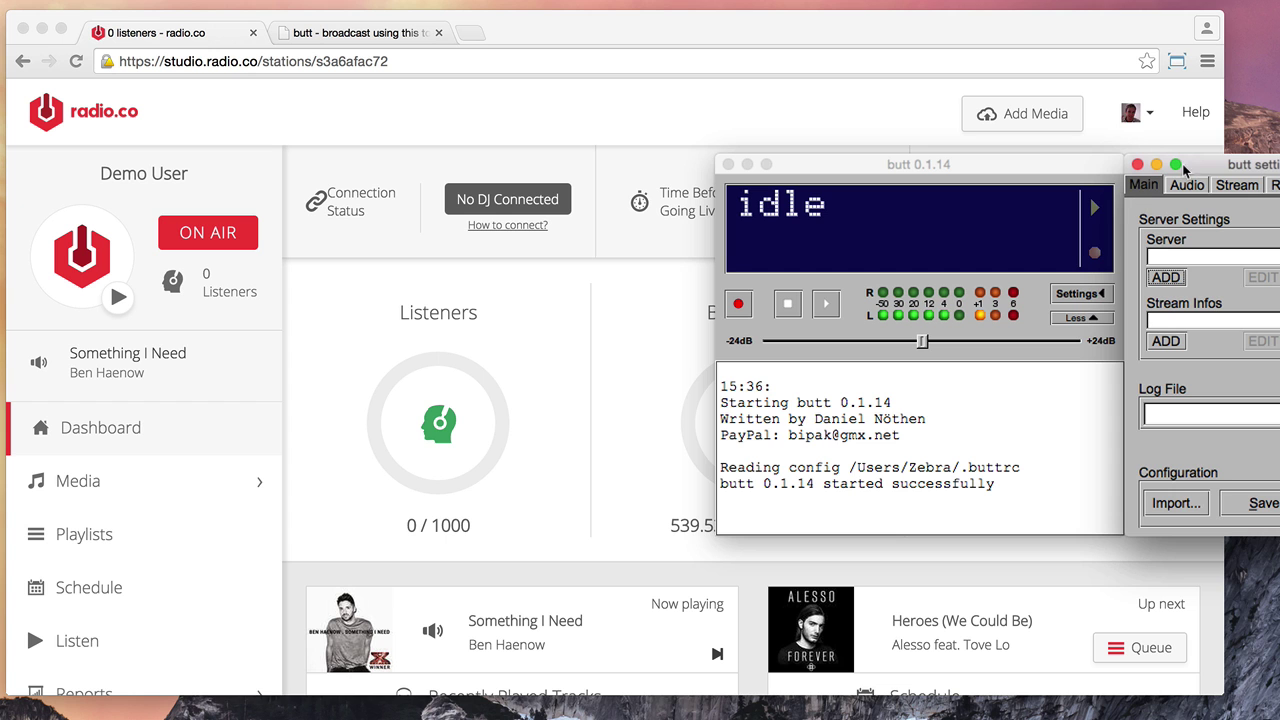
left_click_drag(1185, 167, 766, 130)
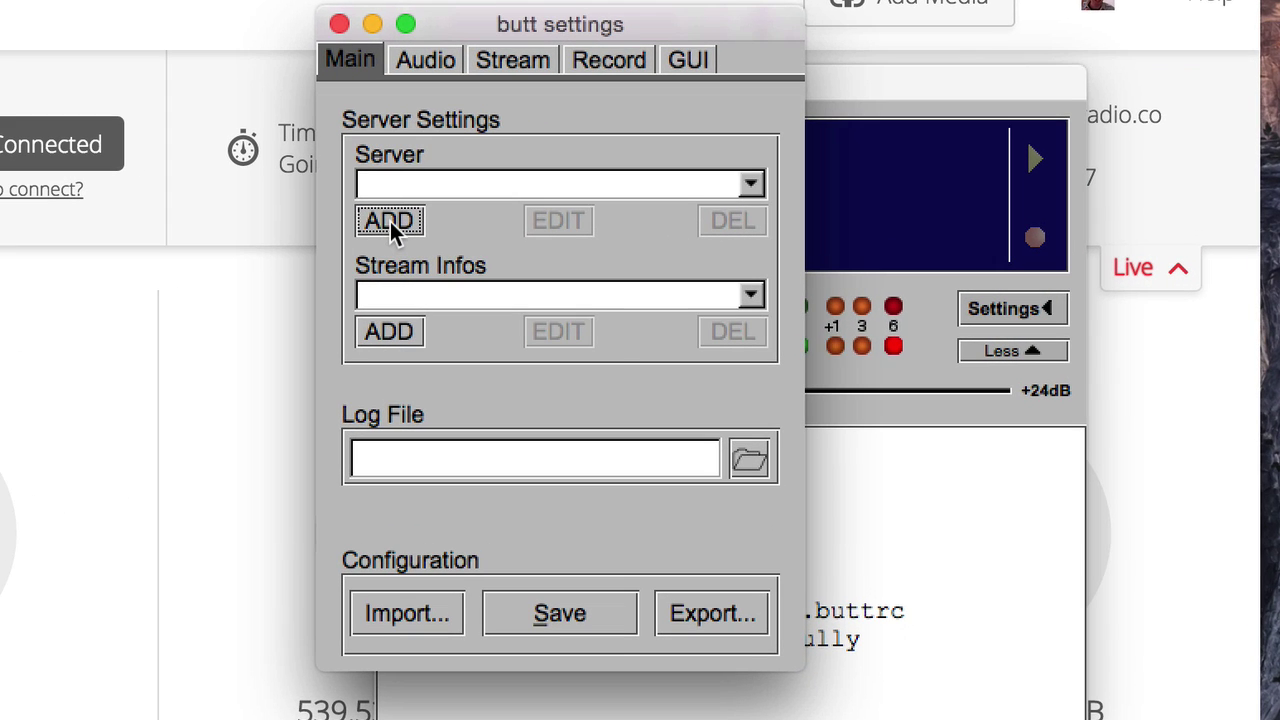
left_click(725, 244)
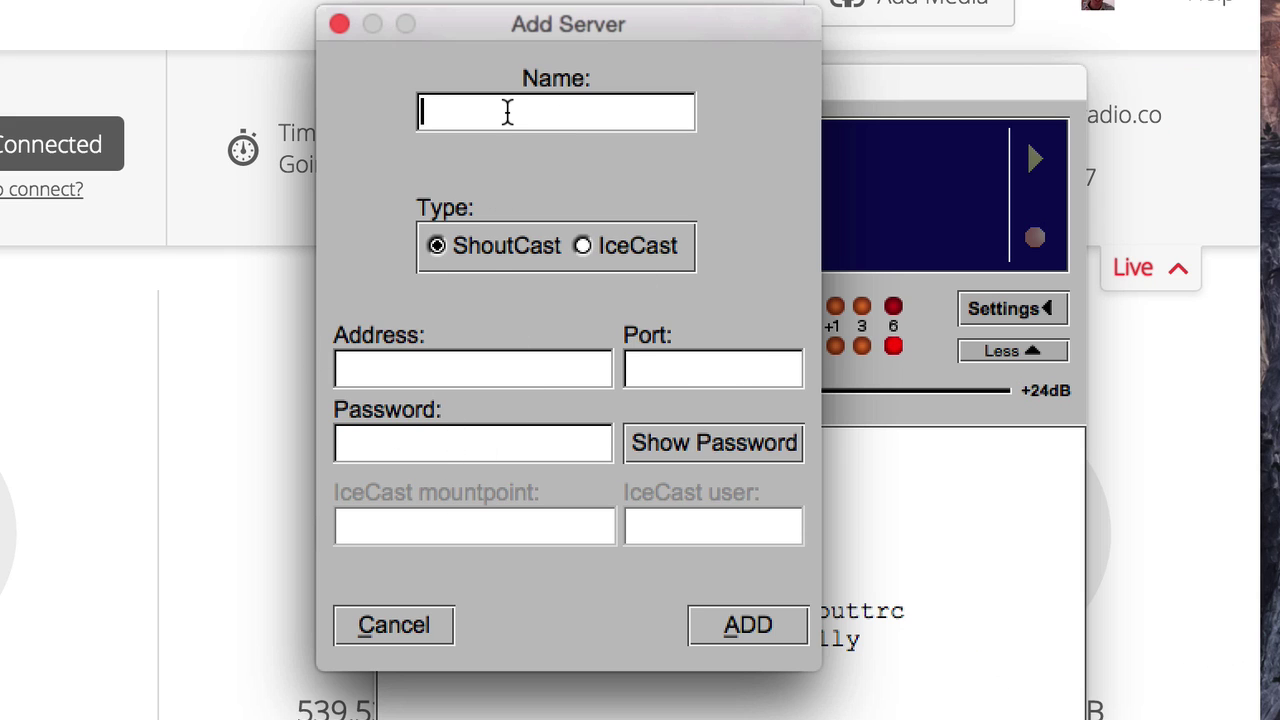
type("Radio.co")
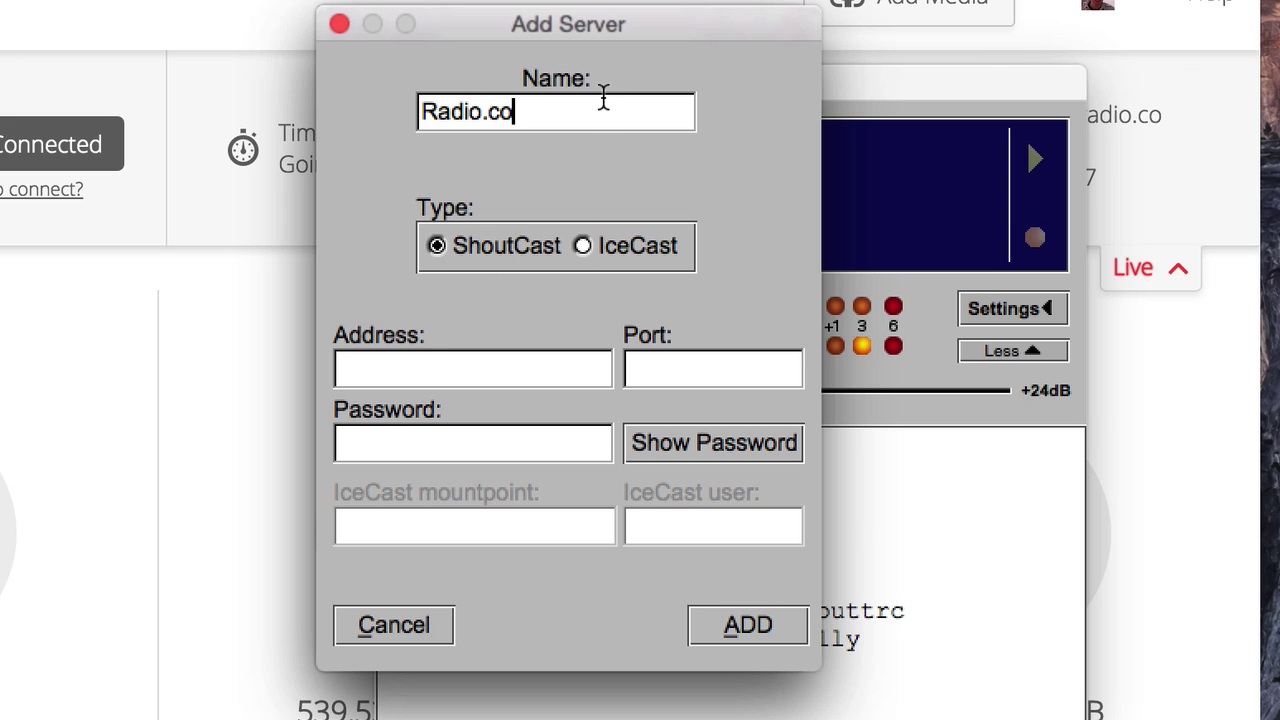
left_click(426, 348)
left_click_drag(647, 31, 1269, 164)
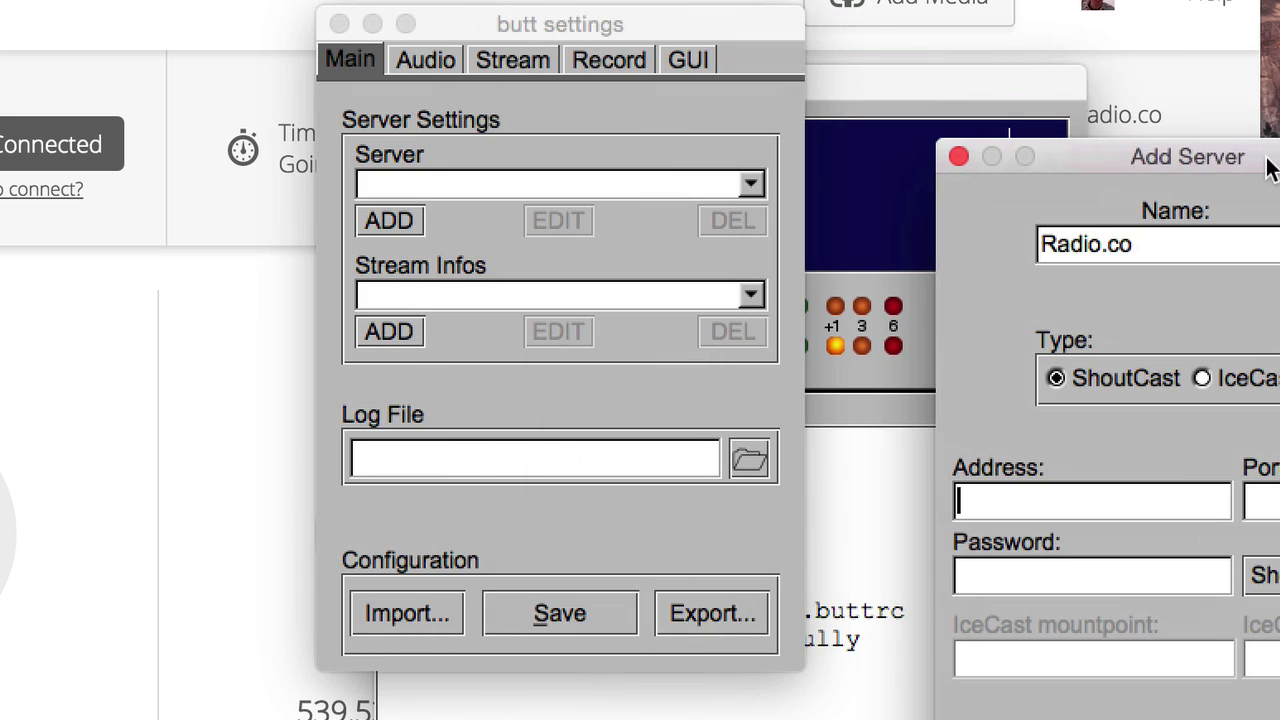
Step: Copy host transcoder1.radio.co and port 1216 from the dashboard into the Address and Port fields
left_click(1186, 94)
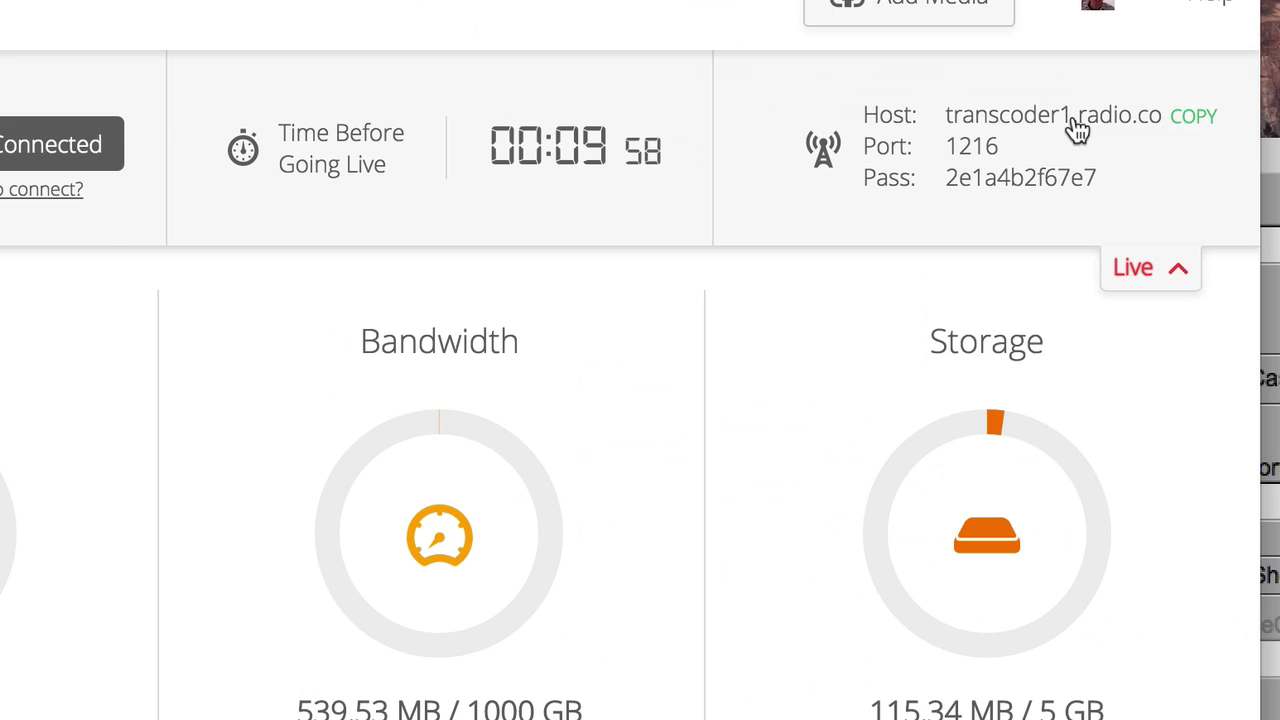
left_click(1128, 123)
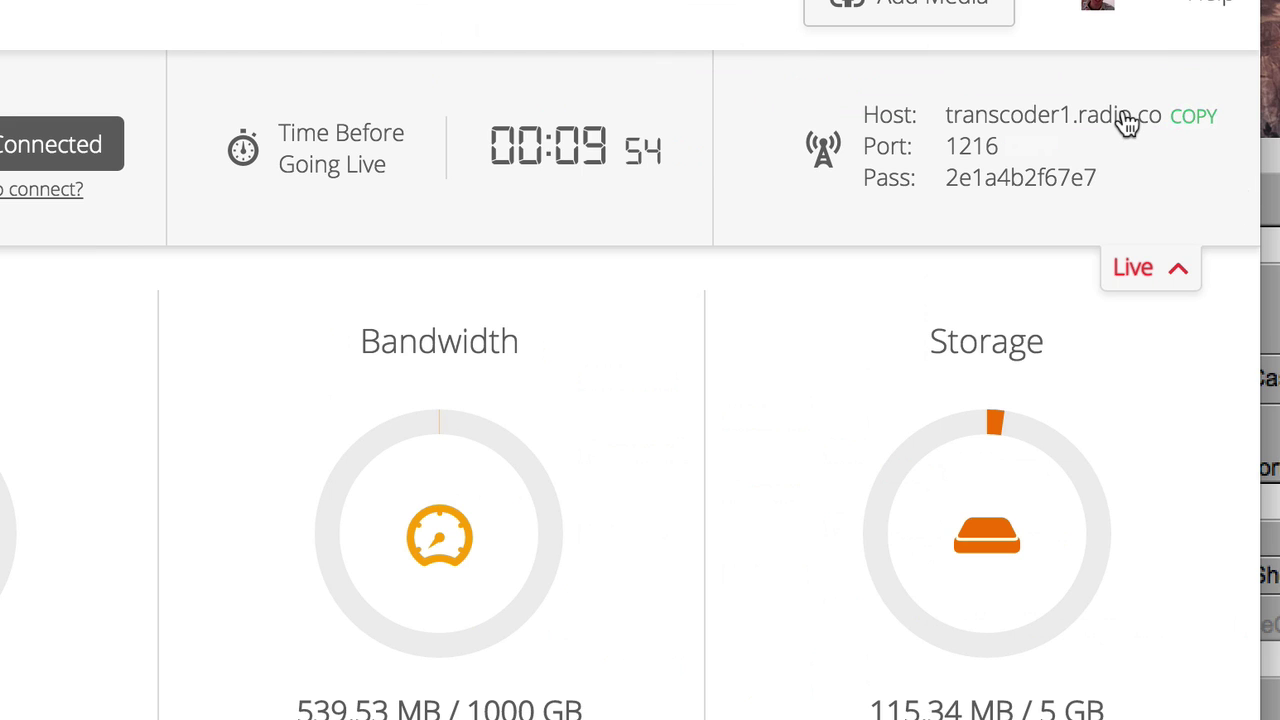
key("super+Tab")
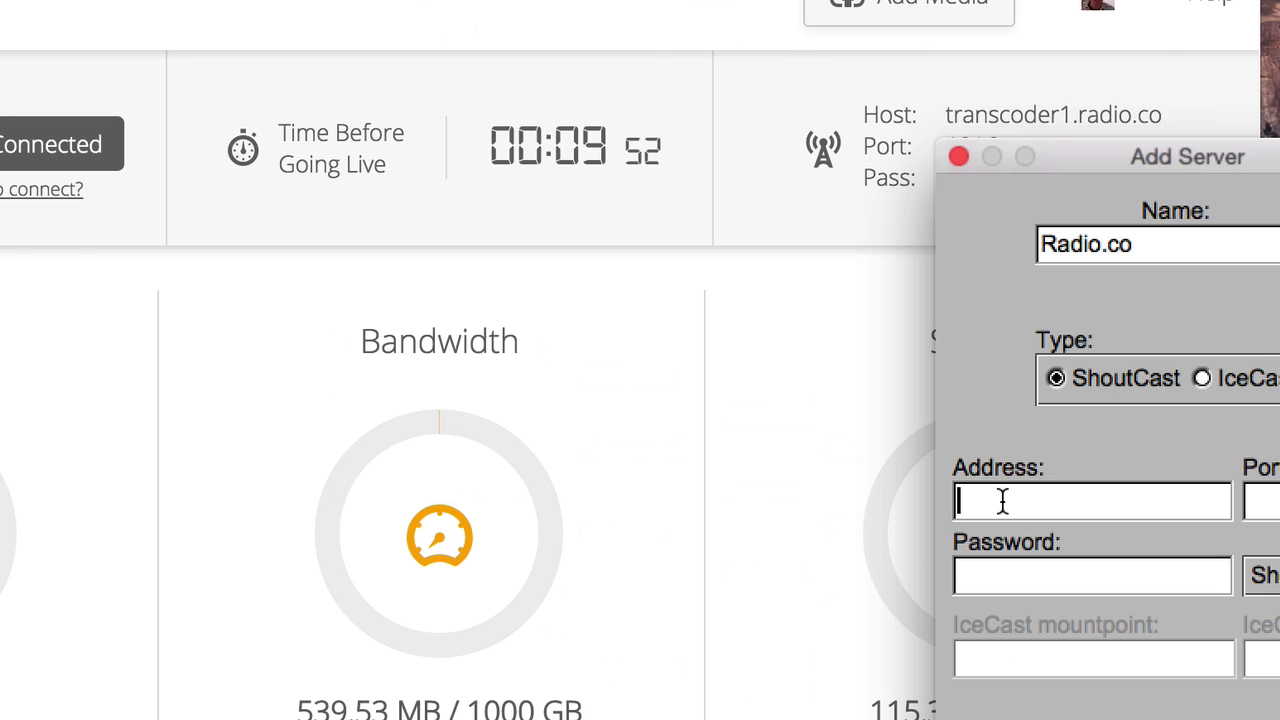
type("transcoder1.radio.co")
left_click(854, 243)
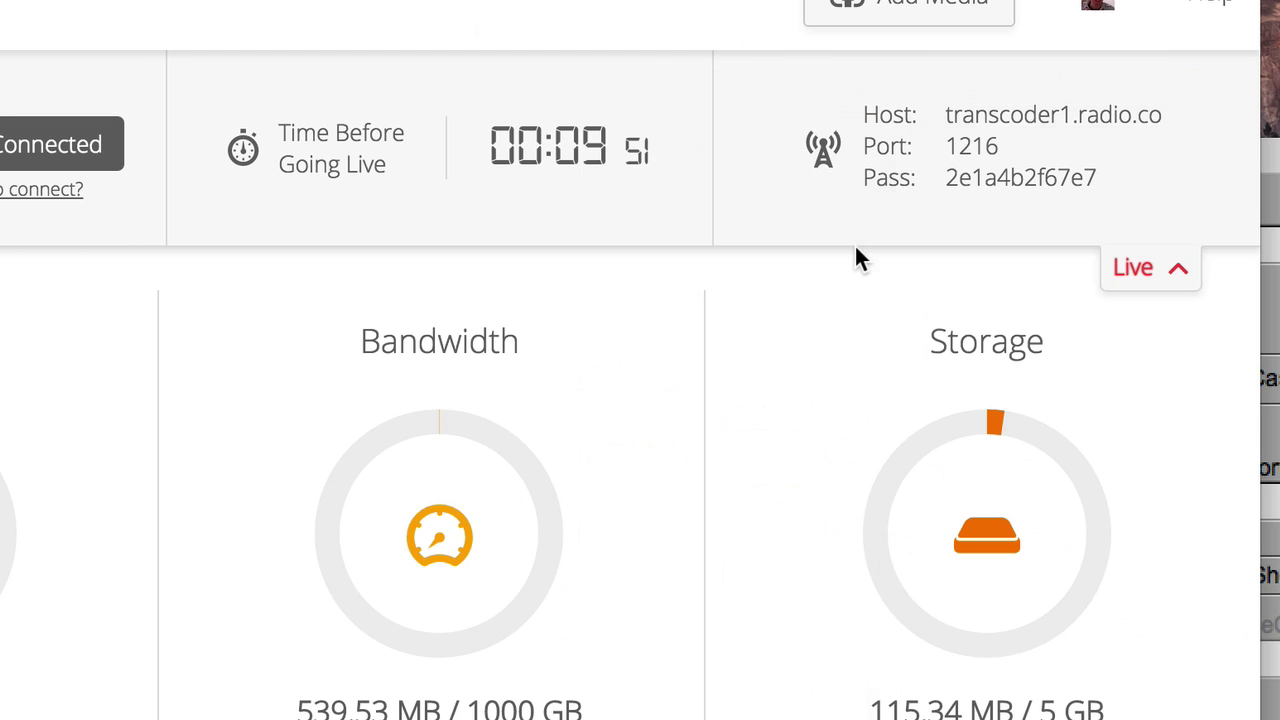
left_click(983, 160)
key("super+Tab")
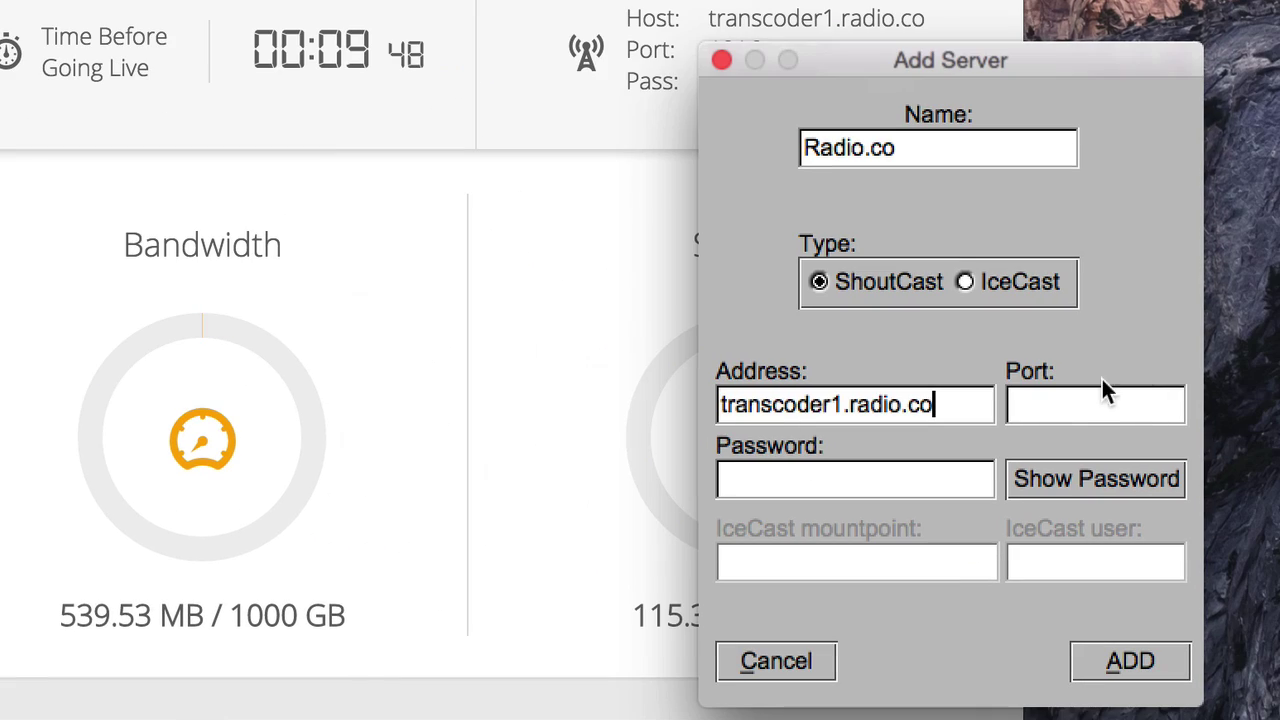
type("1216")
Step: Paste the station password into the Password field, check it against the dashboard, and save the server
left_click(601, 70)
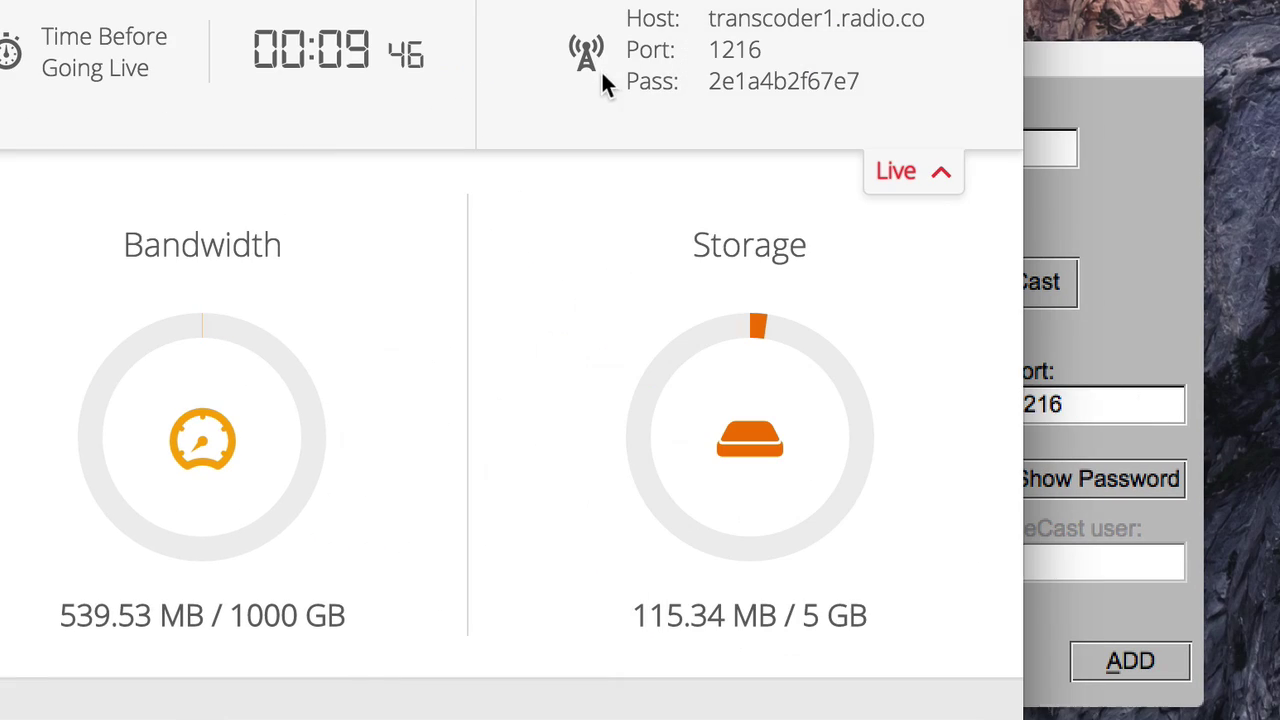
left_click(826, 90)
left_click(1066, 200)
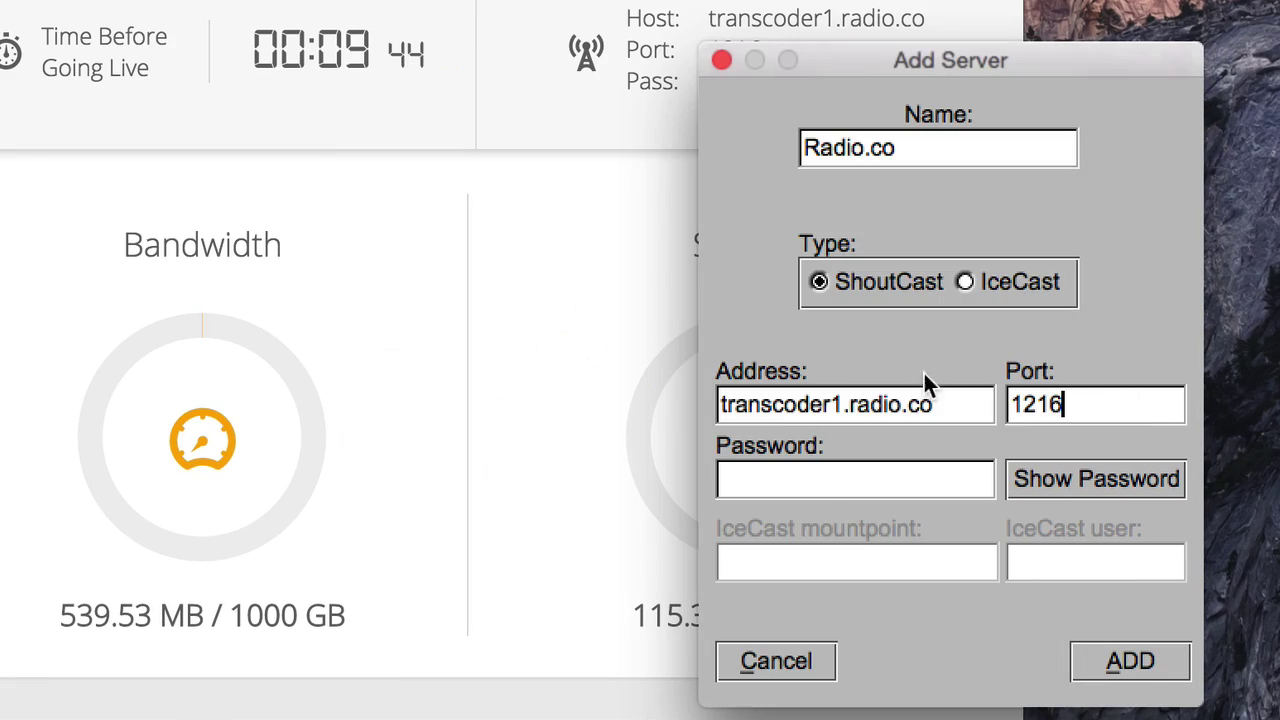
left_click(837, 470)
key("super+v")
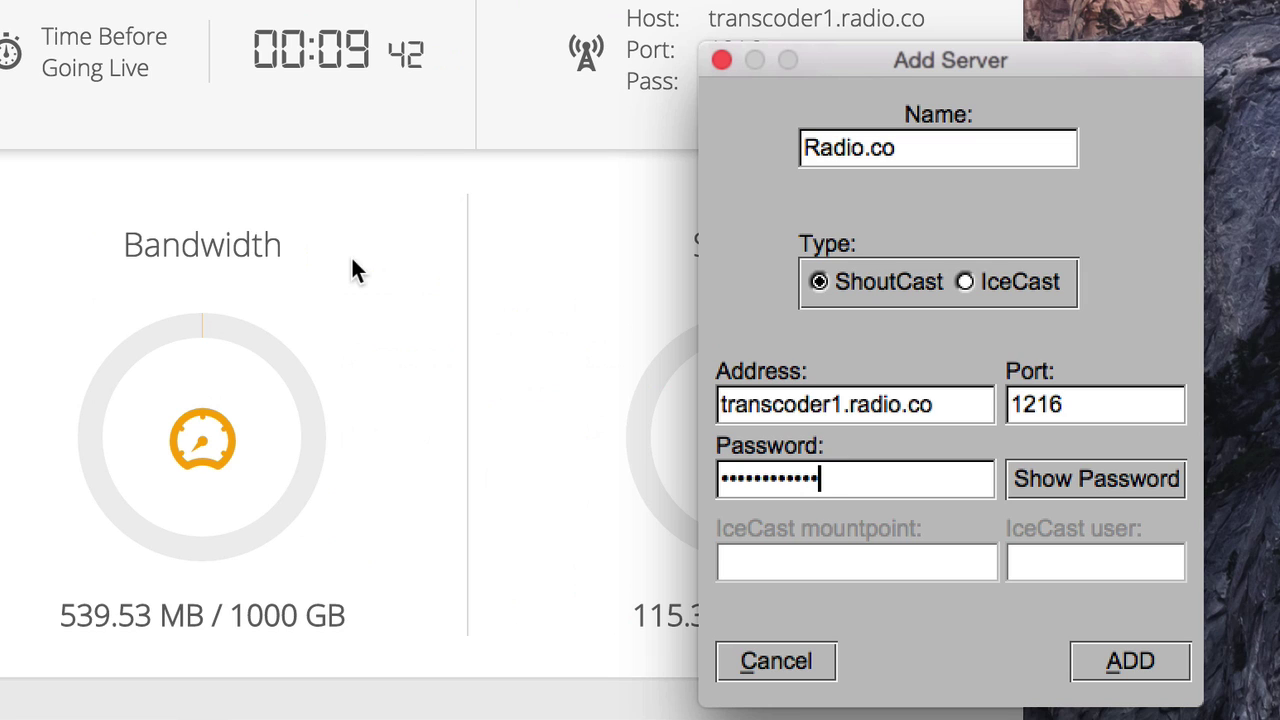
left_click(428, 5)
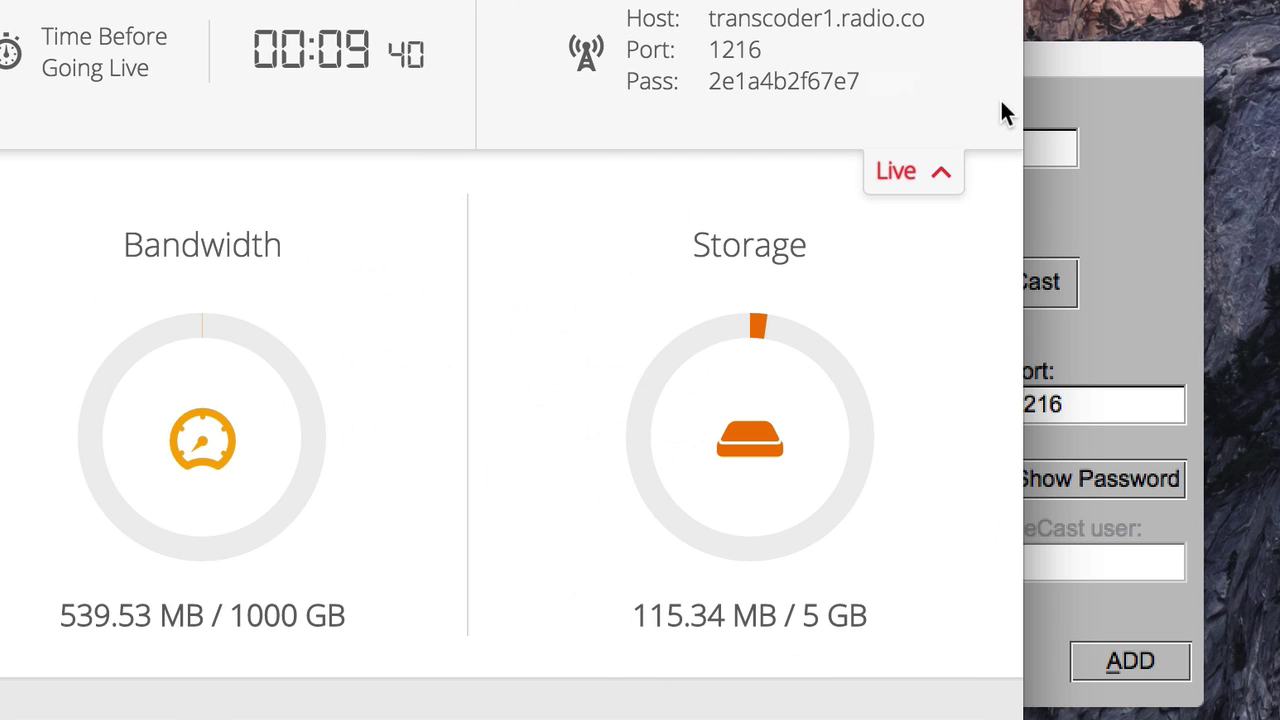
left_click(1159, 264)
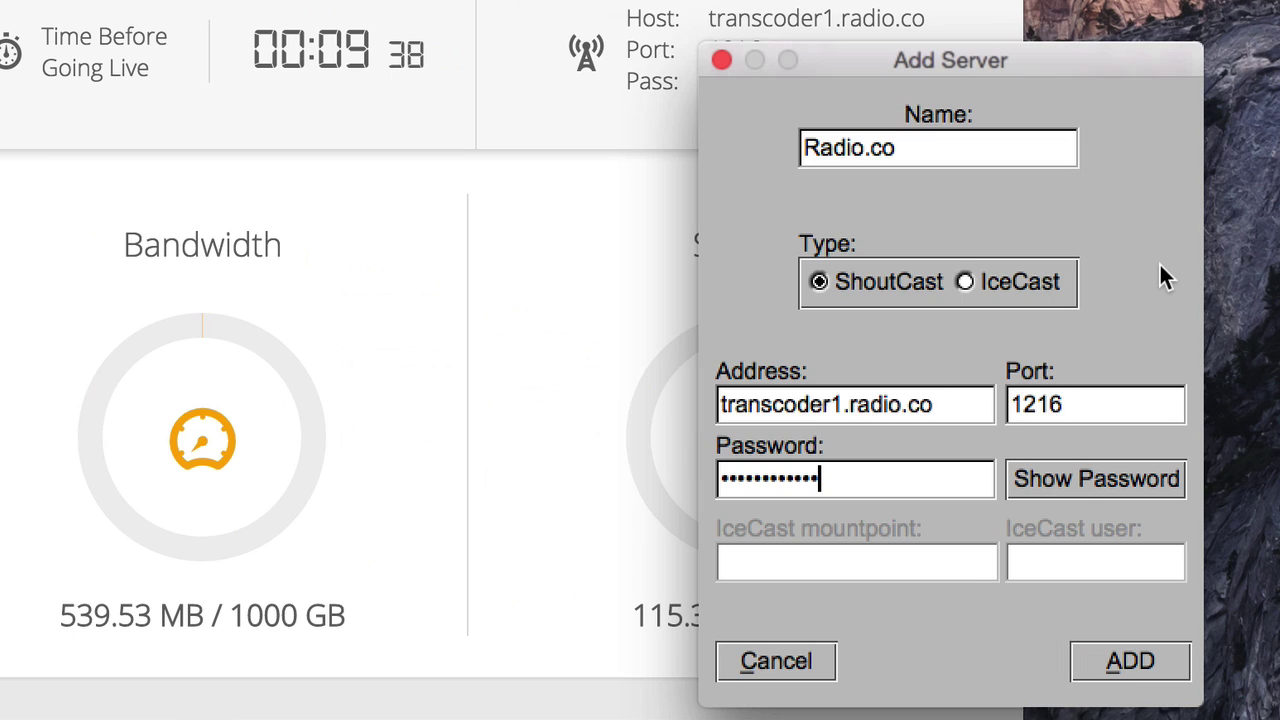
left_click(1148, 665)
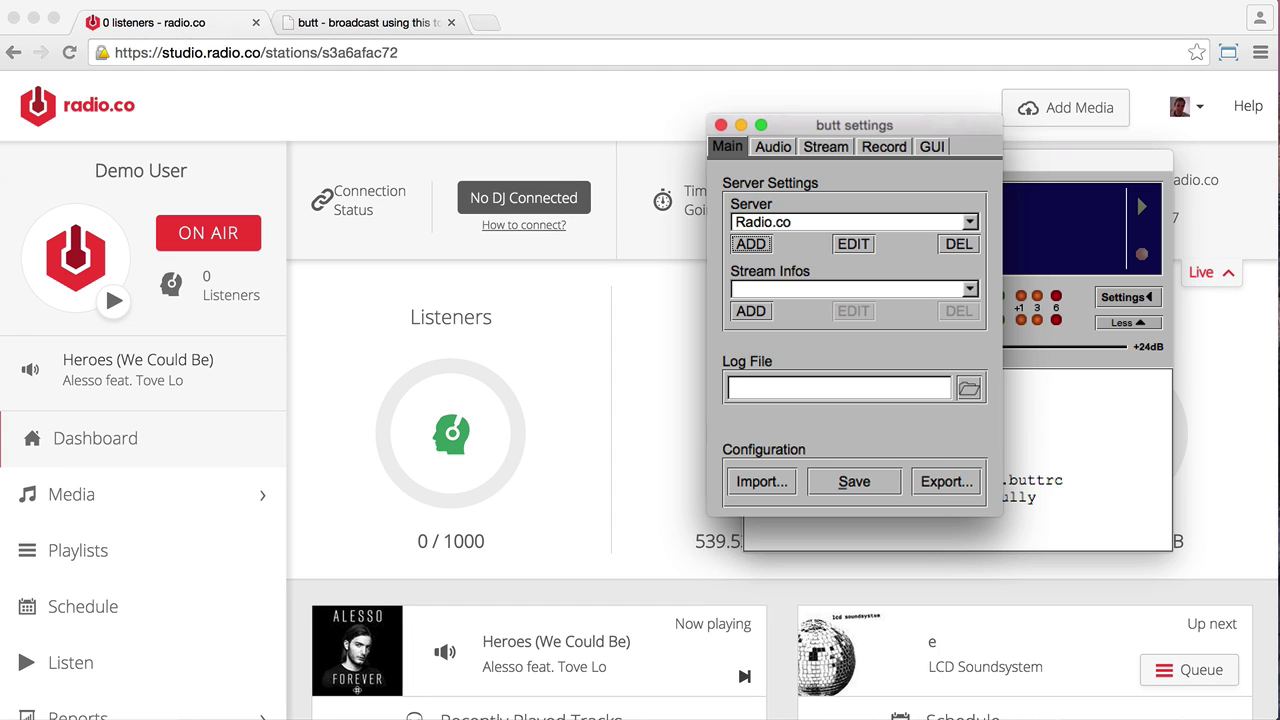
Step: Select Radio.co as the server, check the MP3 128k audio settings, and close the settings
left_click(780, 224)
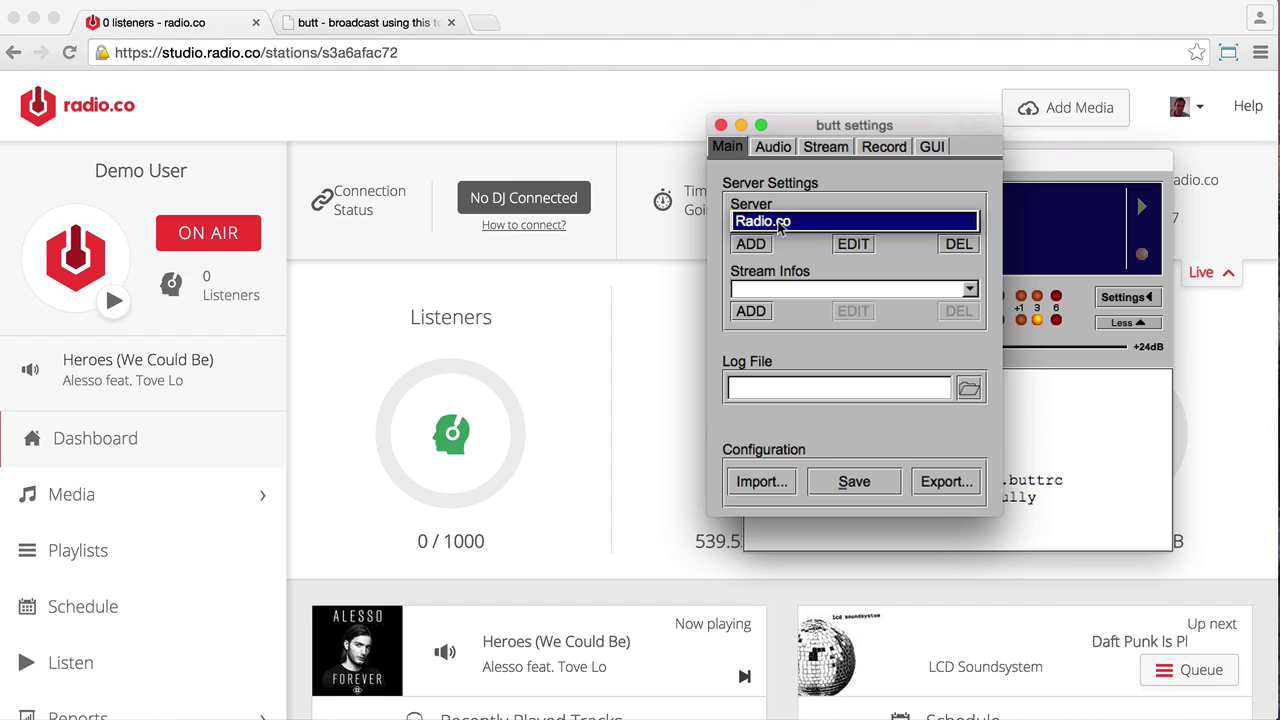
left_click(800, 221)
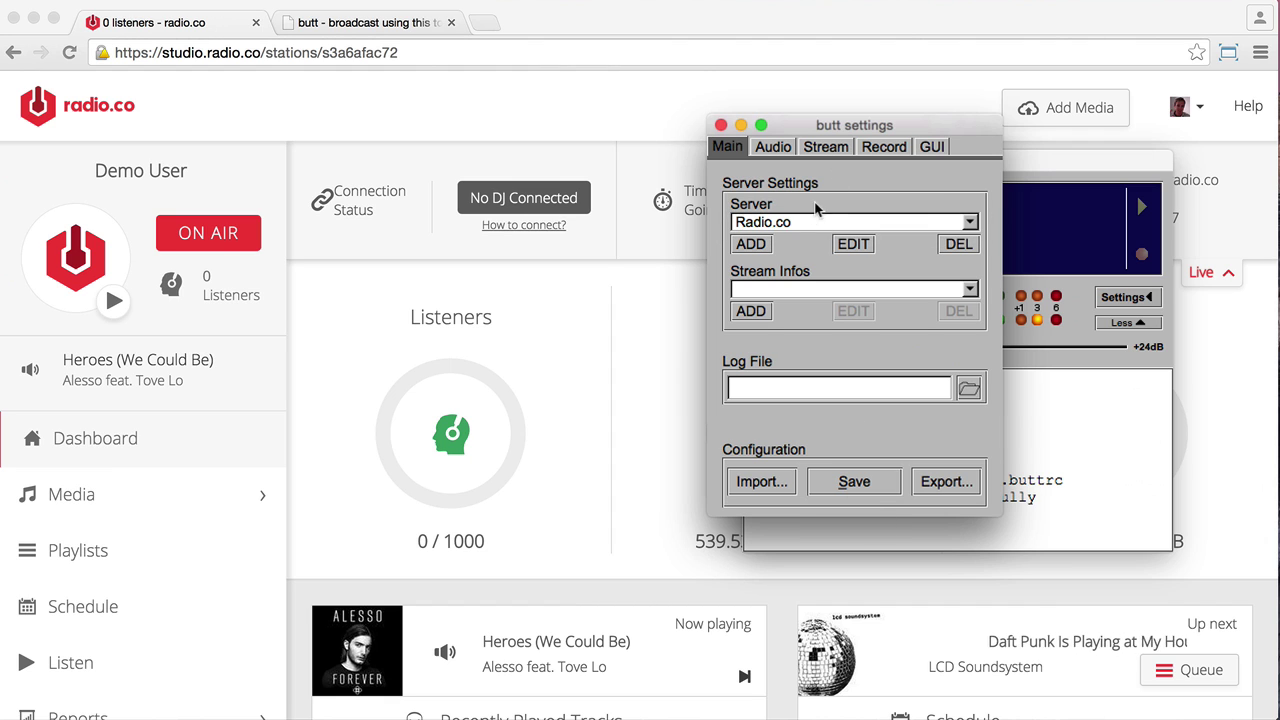
left_click(782, 151)
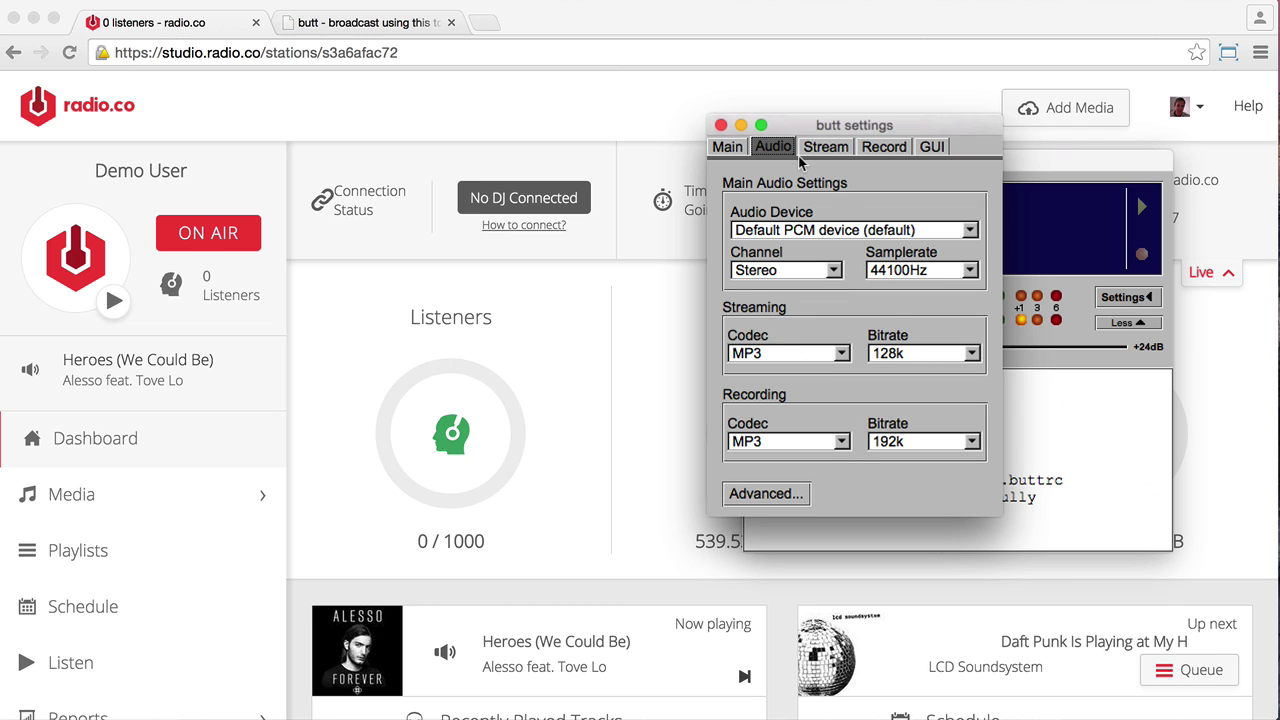
left_click(720, 125)
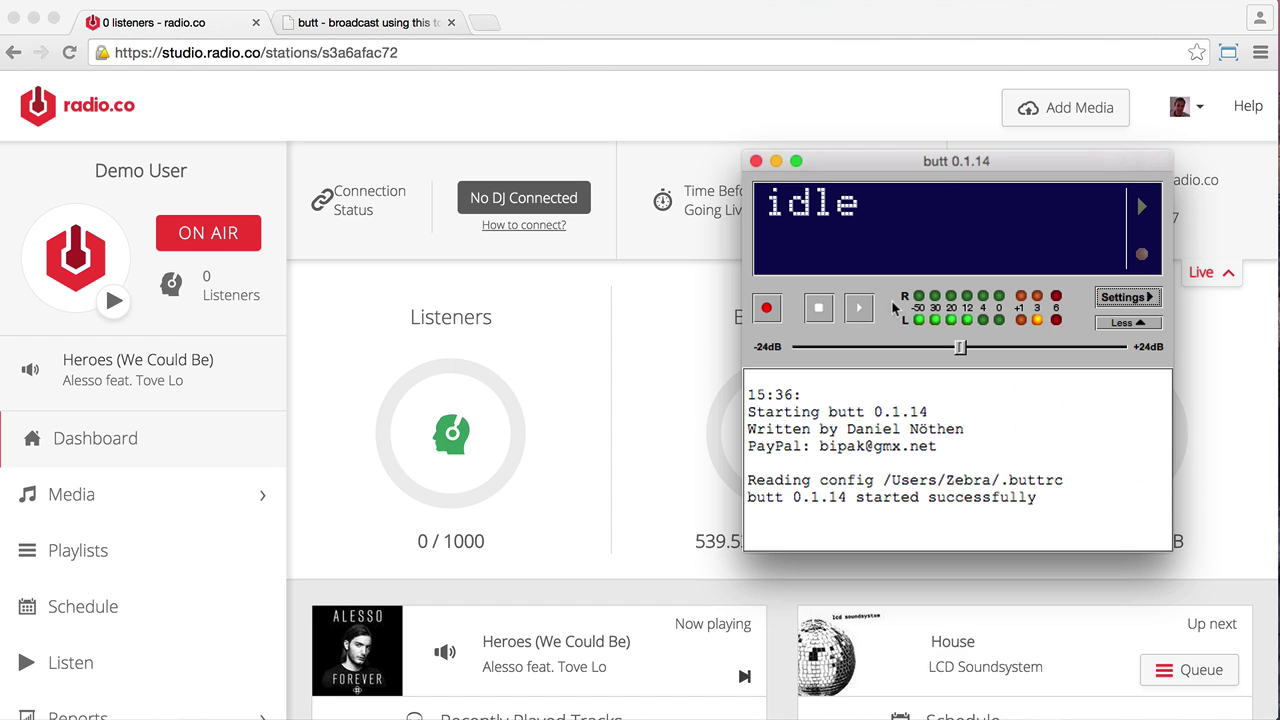
Step: Start streaming, confirm 'Connection established' in the log, and check the dashboard reads Connected
left_click(855, 310)
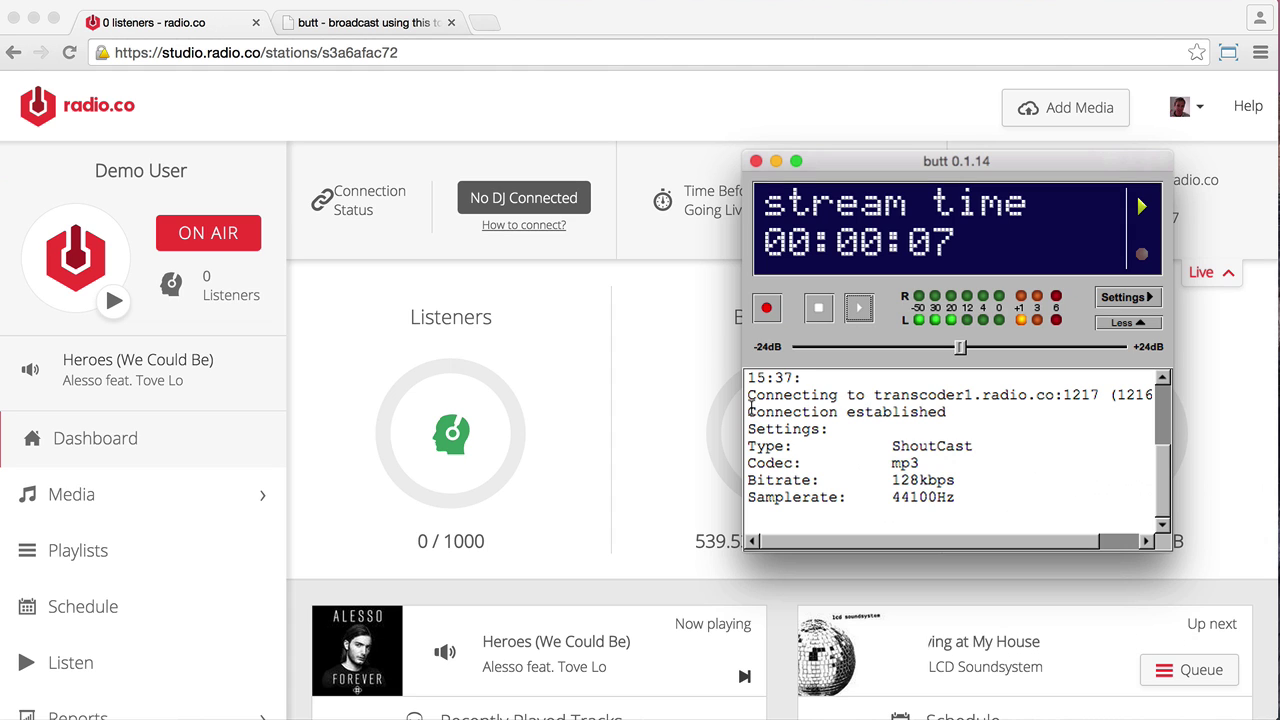
left_click_drag(749, 406, 1015, 510)
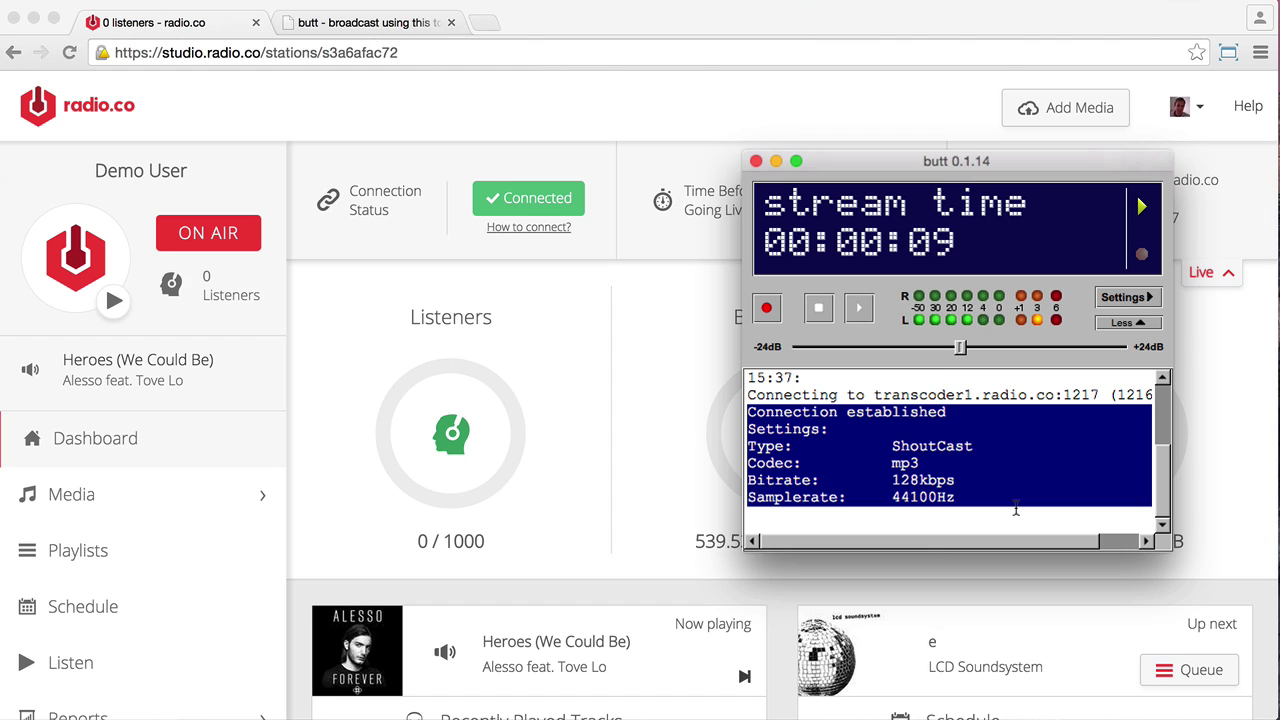
left_click(1015, 510)
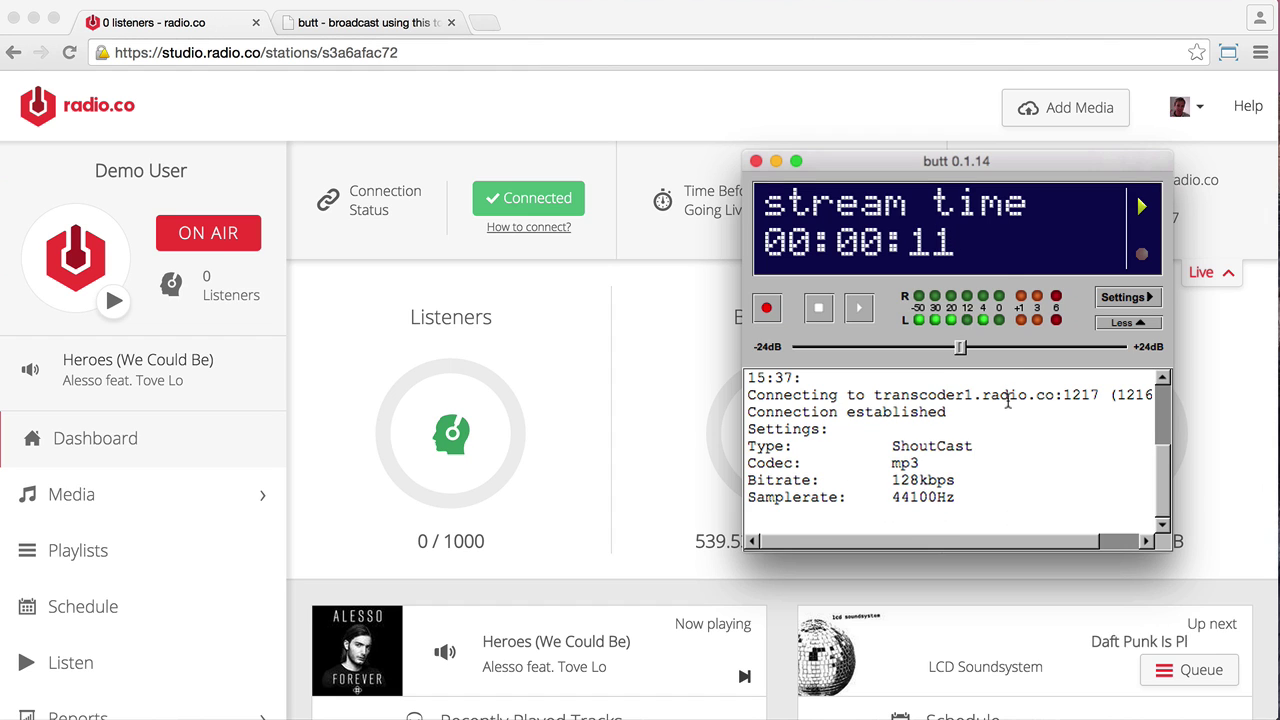
left_click(776, 121)
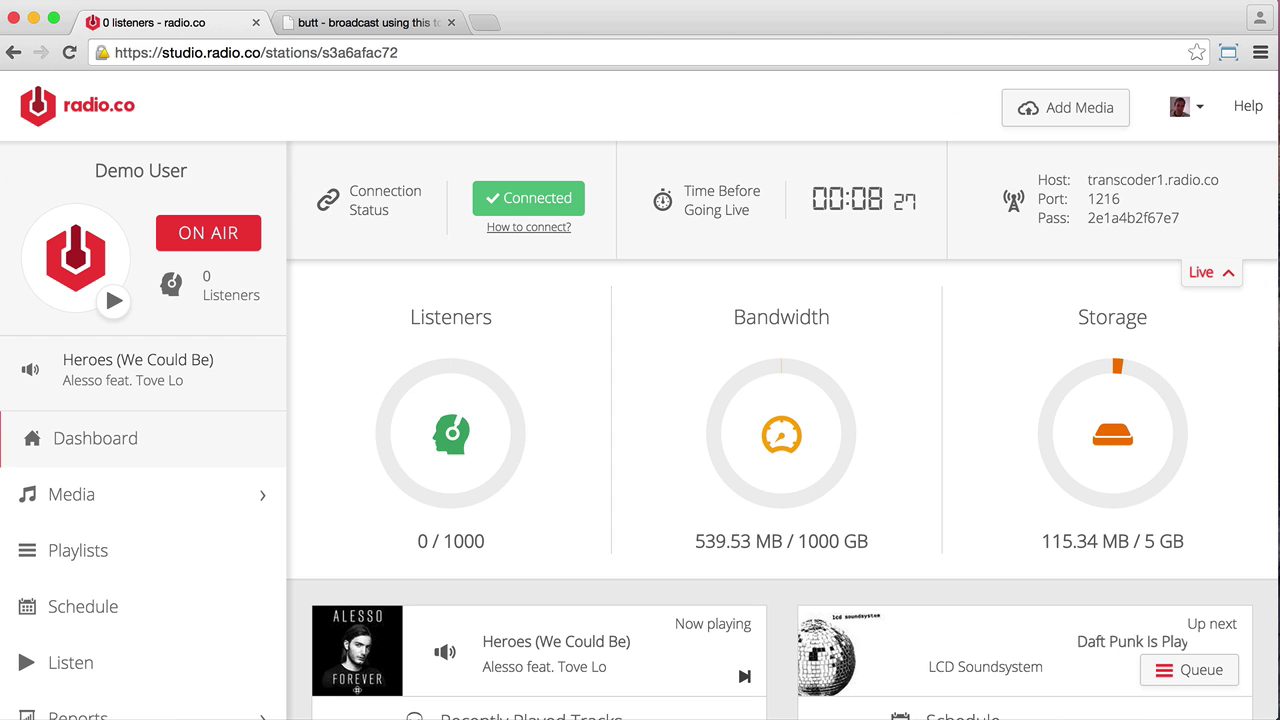
Step: Stop the stream in butt and verify the dashboard shows No DJ Connected
key("super+Tab")
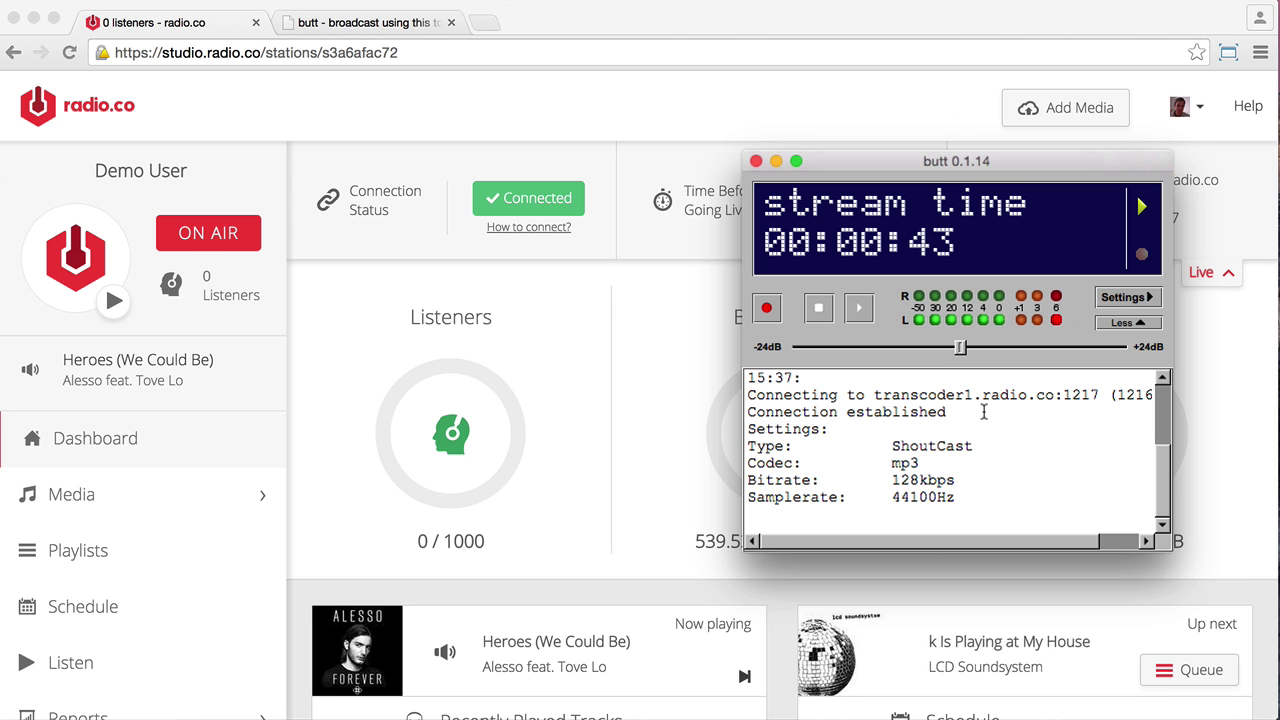
left_click(818, 310)
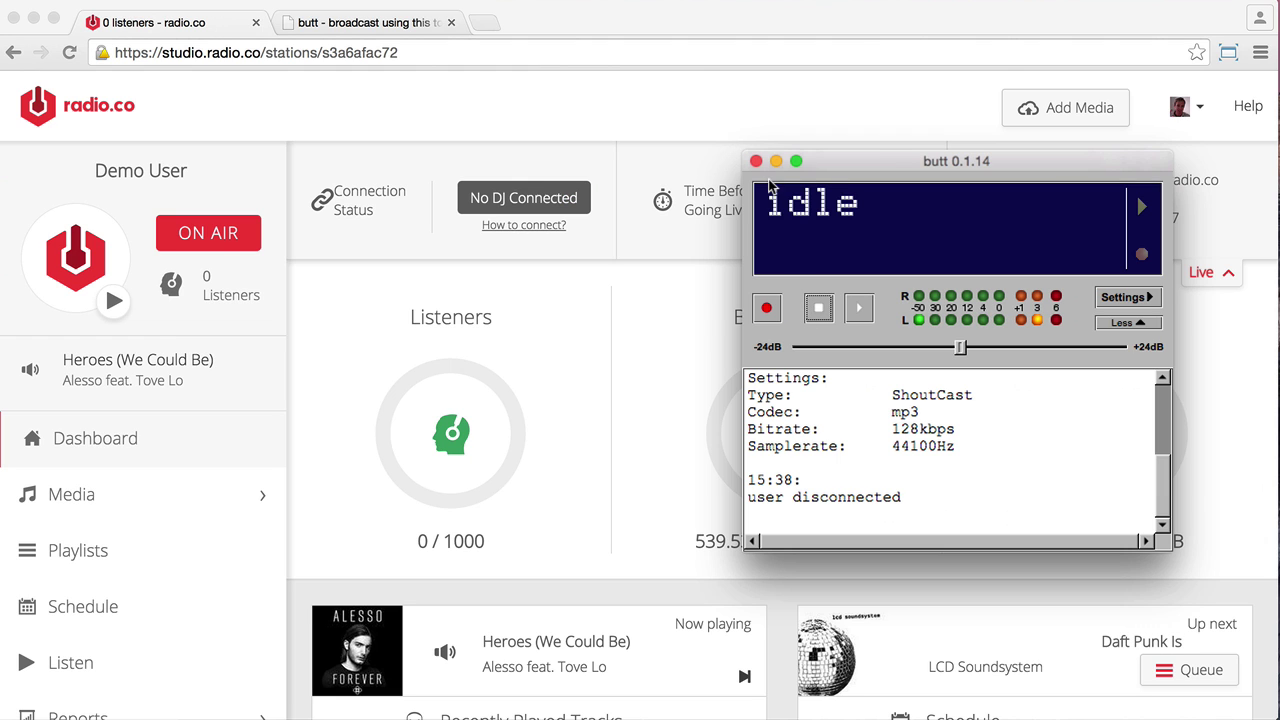
left_click(642, 198)
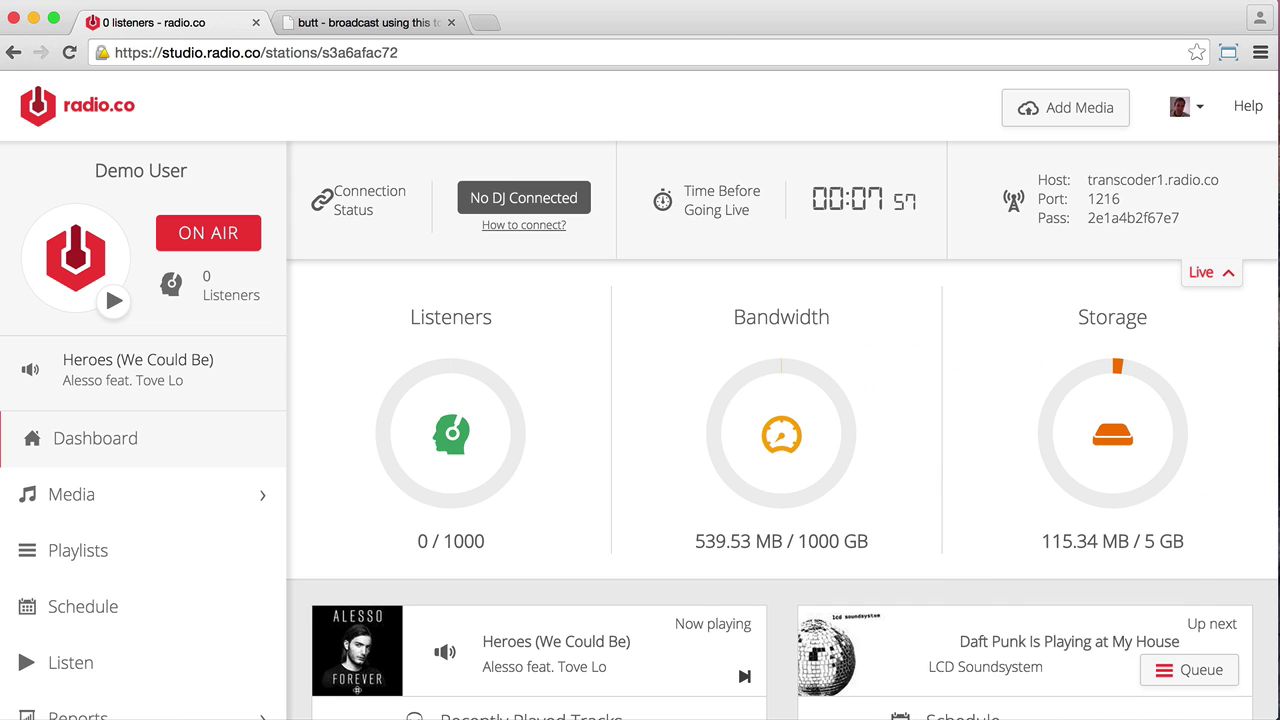
Step: Restart streaming in butt, confirm the dashboard reads Connected, and return to butt
key("super+Tab")
left_click(860, 310)
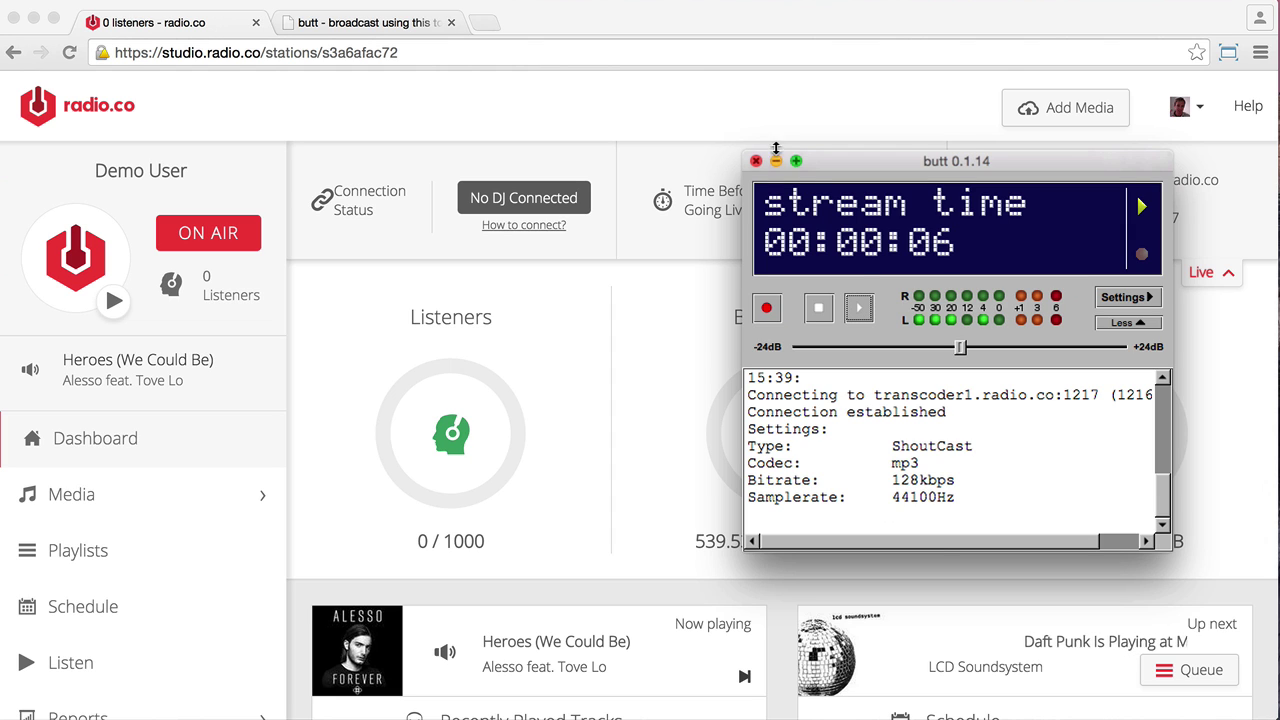
left_click(688, 151)
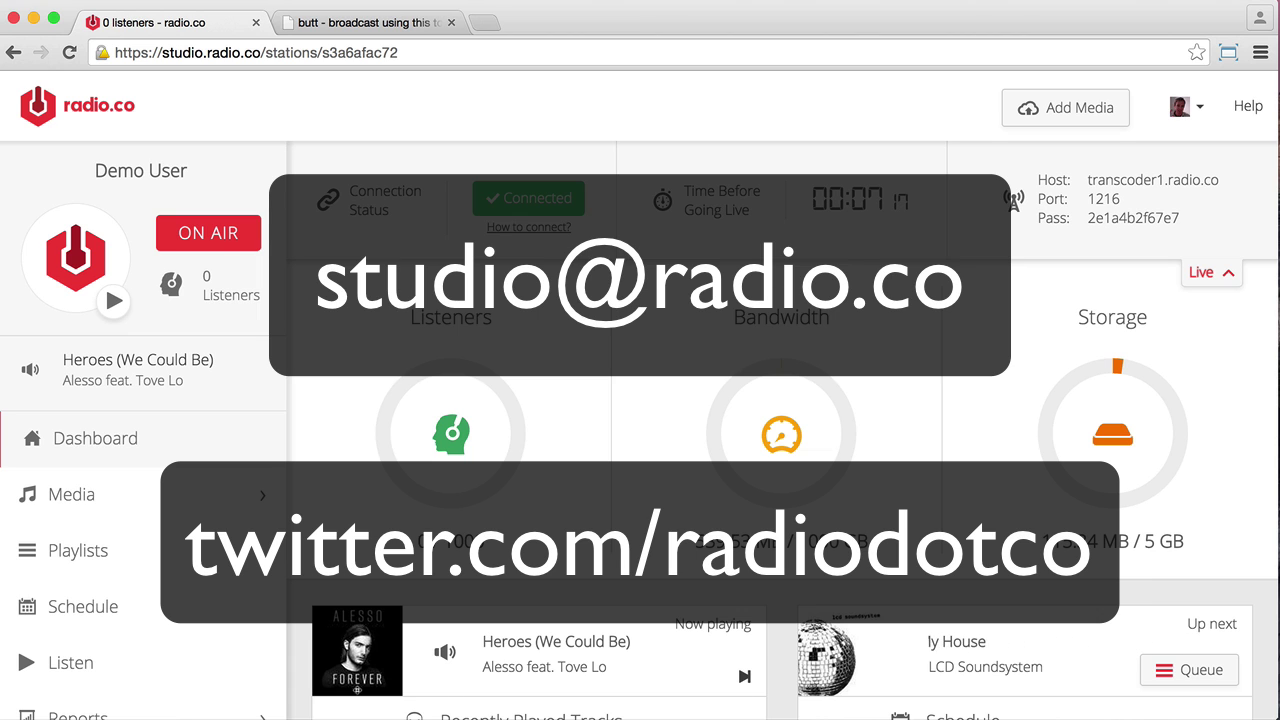
key("super+Tab")
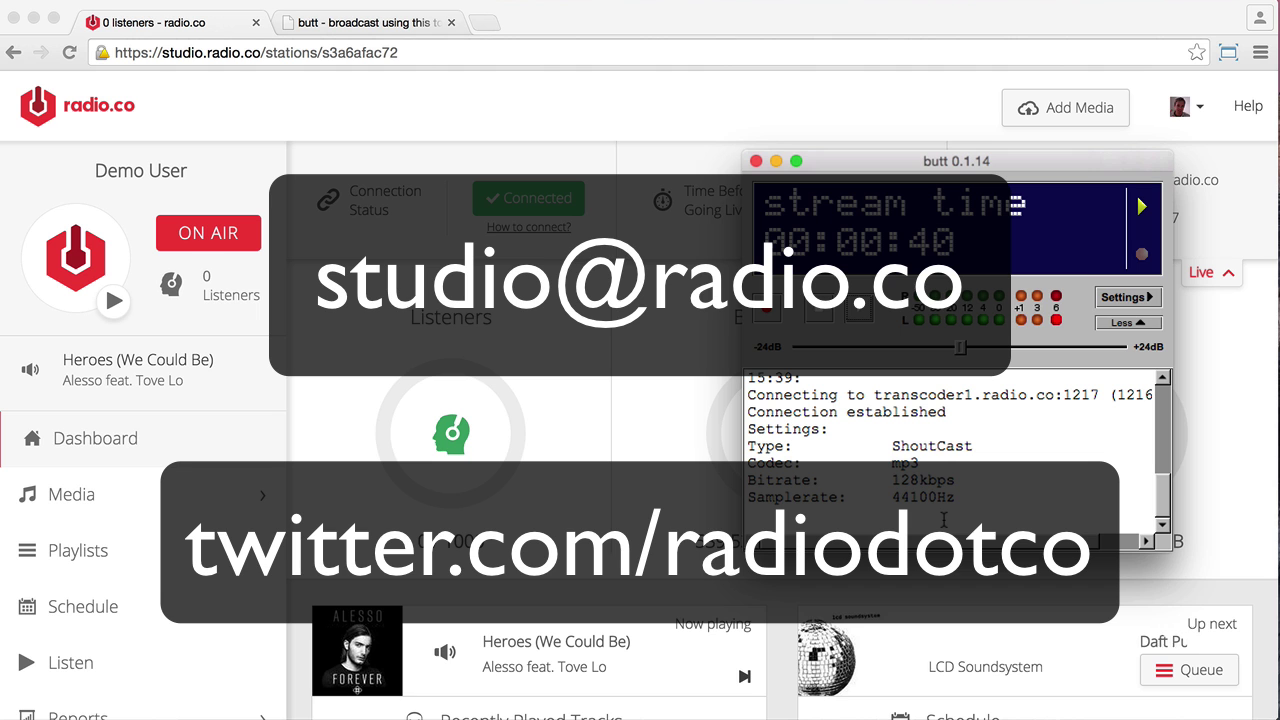